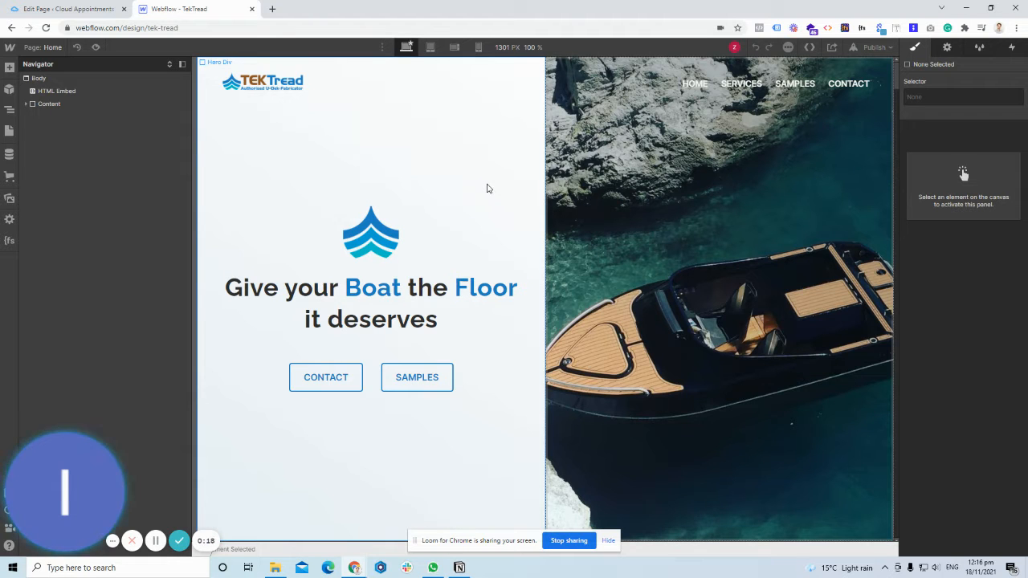
click(270, 9)
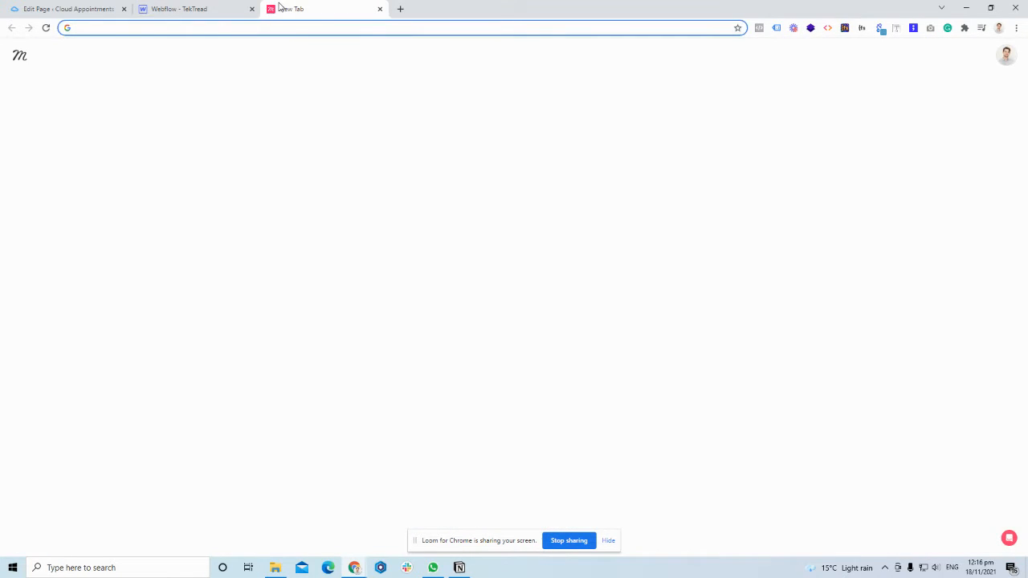
text(ALT Text)
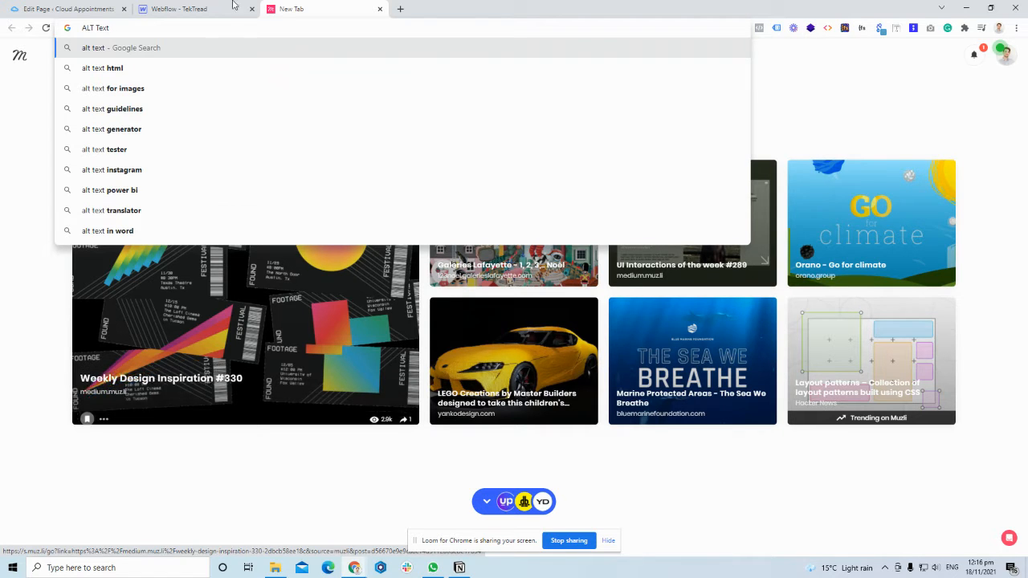
click(178, 9)
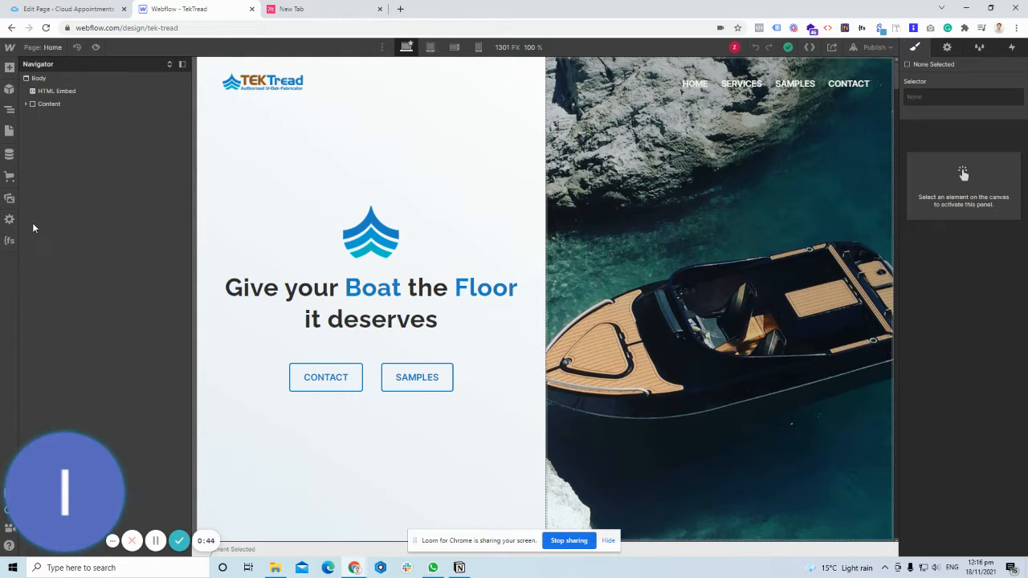
Audit the Home page for missing alt text and locate the surface-icon.png image from the issue list.
click(9, 198)
click(9, 199)
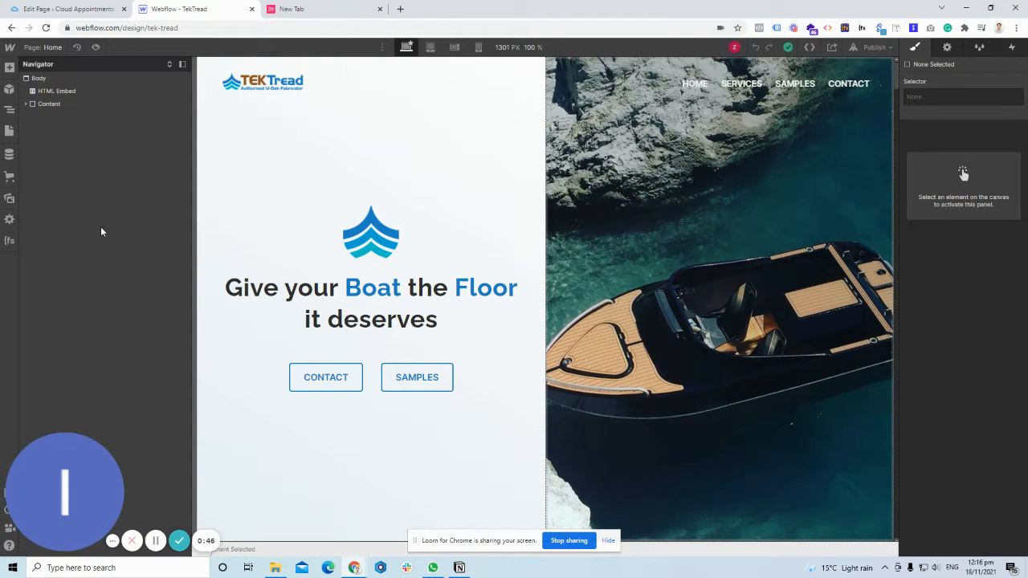
drag(50, 473, 142, 412)
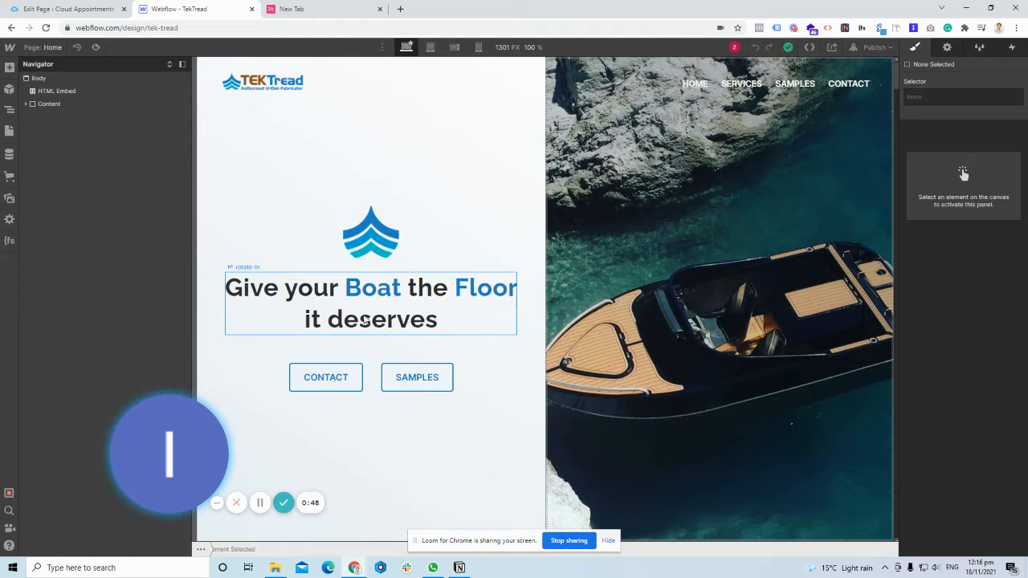
click(9, 493)
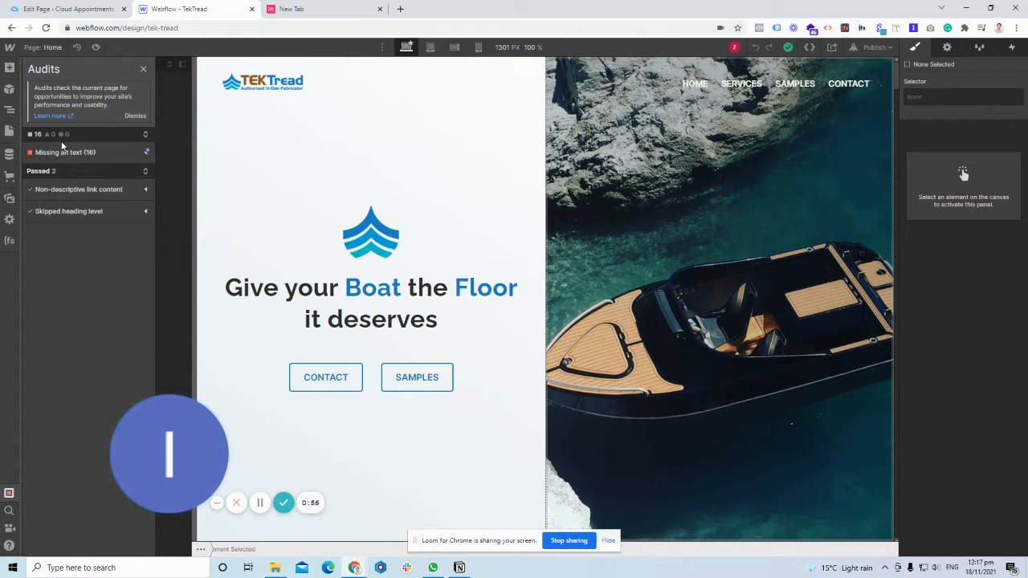
click(135, 152)
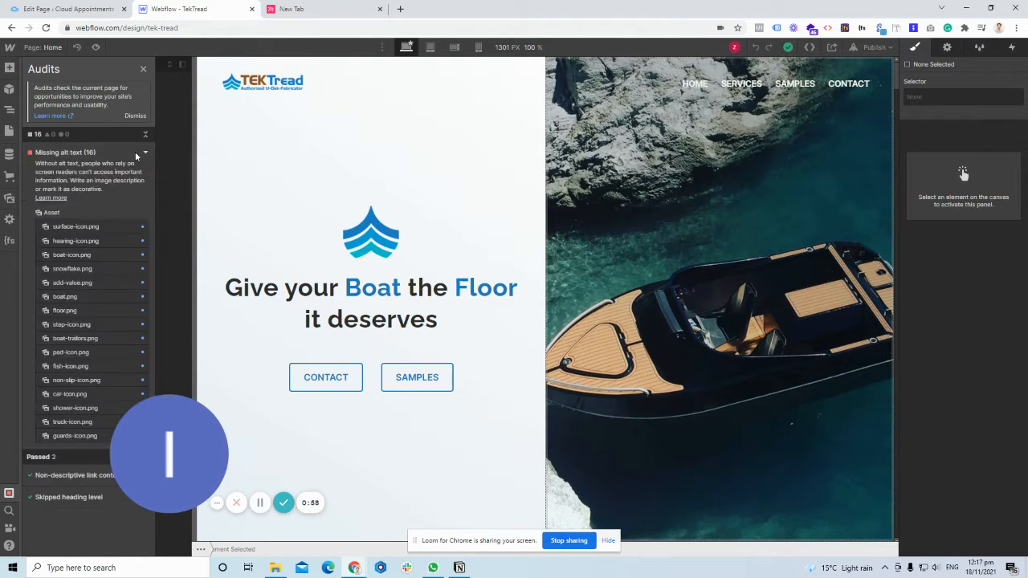
click(139, 227)
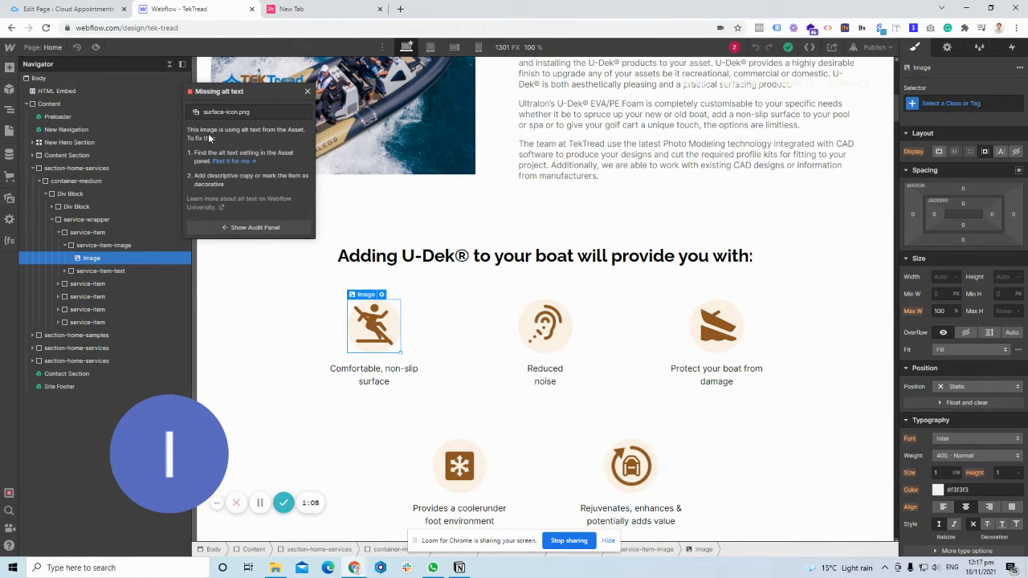
click(249, 228)
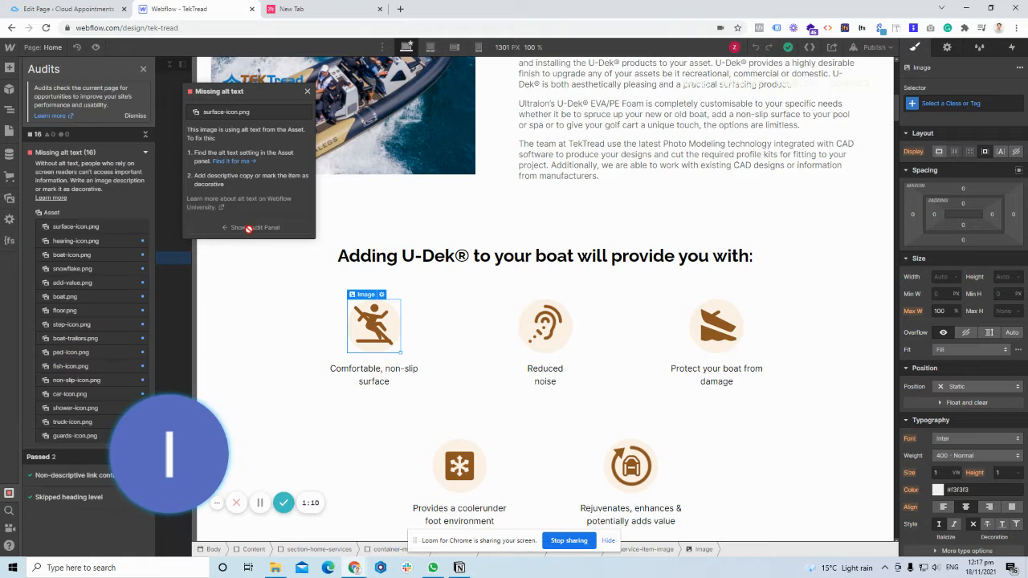
click(9, 129)
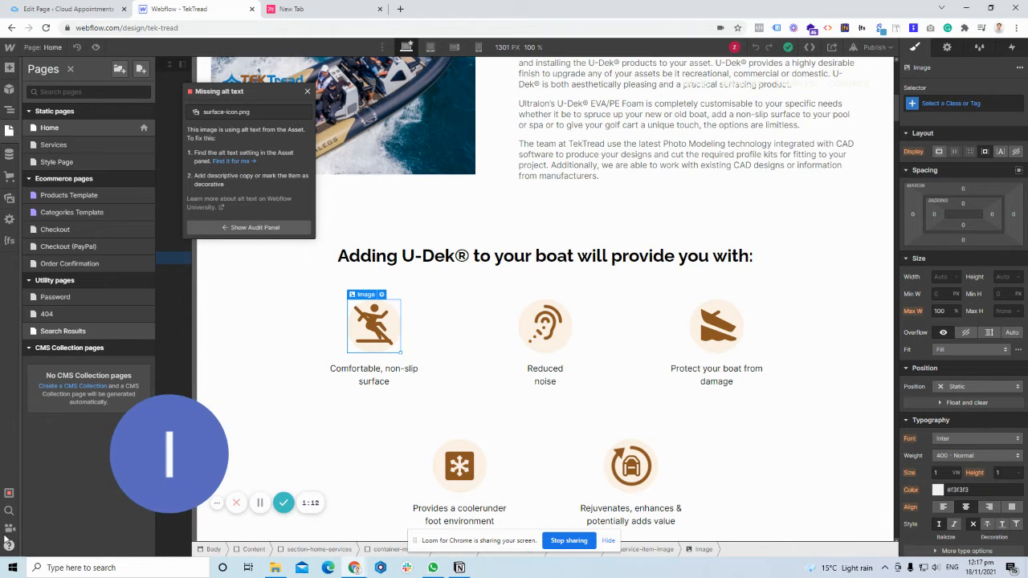
click(9, 493)
click(138, 226)
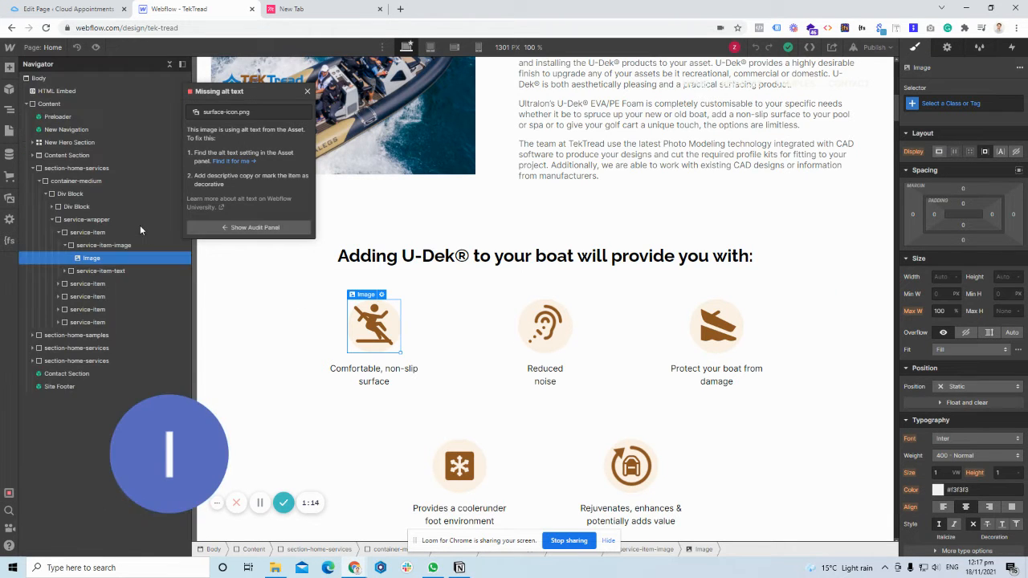
Dismiss the missing alt text notice and show all image settings for the non-slip surface icon.
click(306, 91)
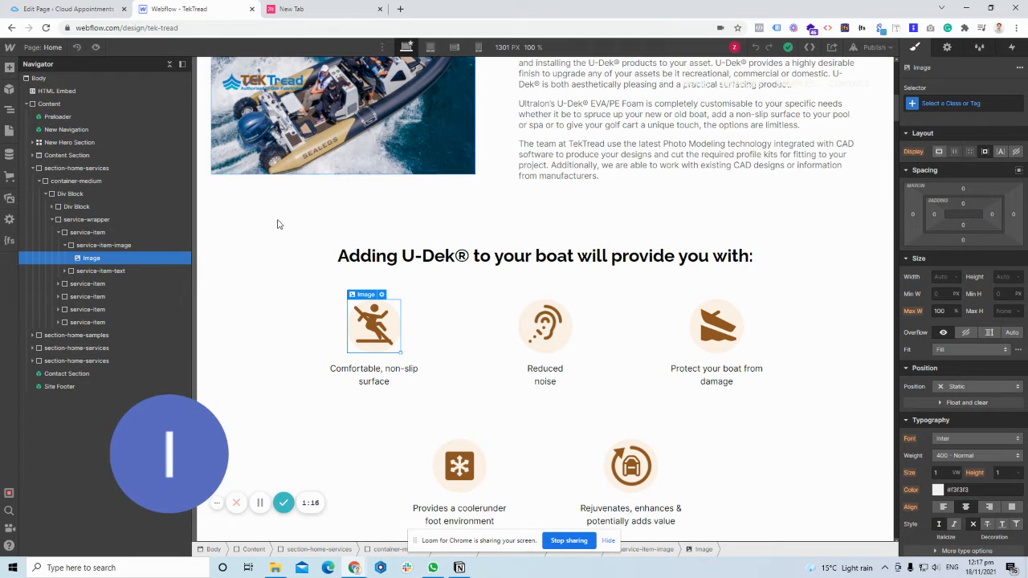
click(382, 296)
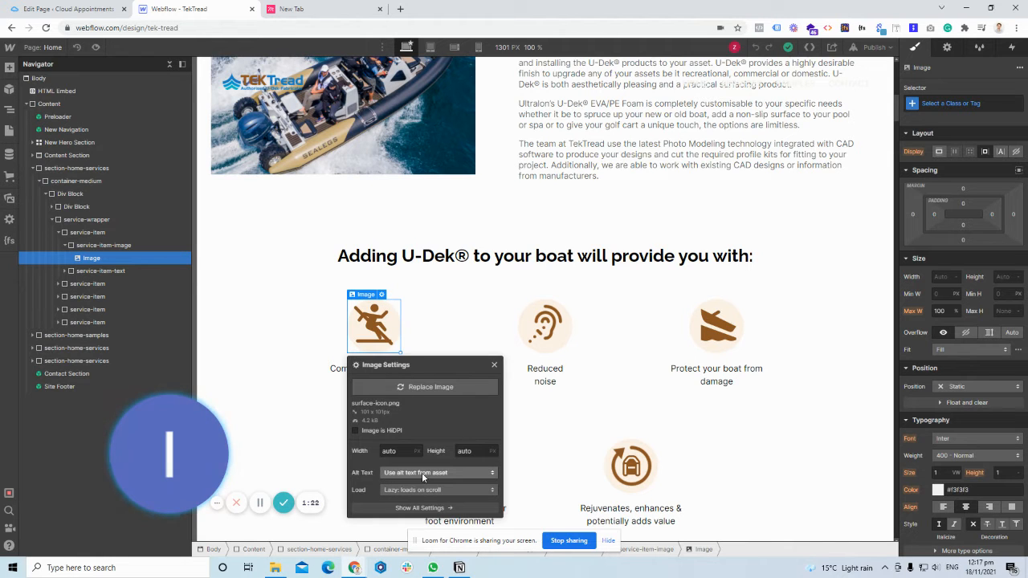
click(423, 507)
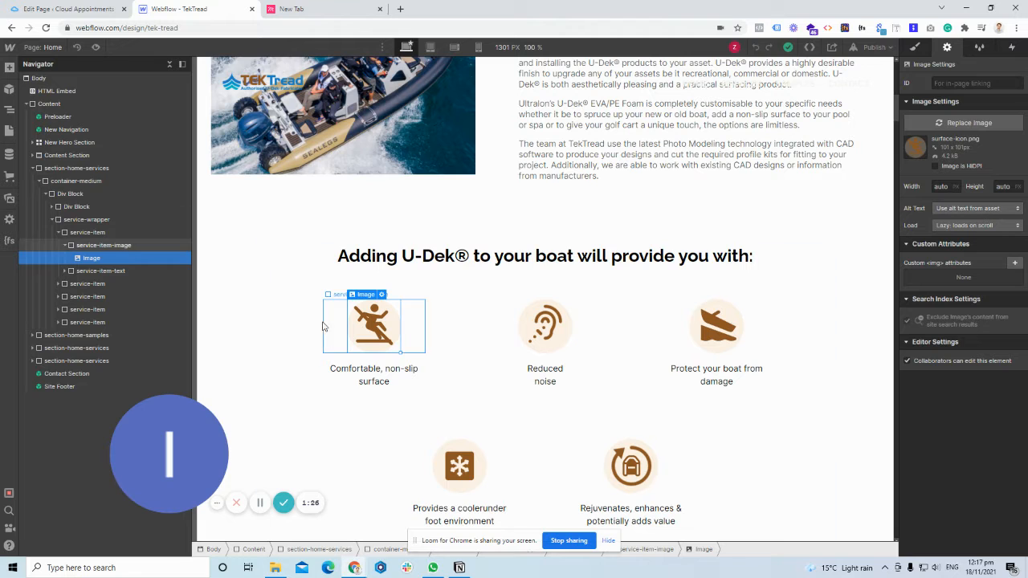
Give the surface-icon.png asset the descriptive alt text "An illustration of a man running" and close its details.
click(7, 130)
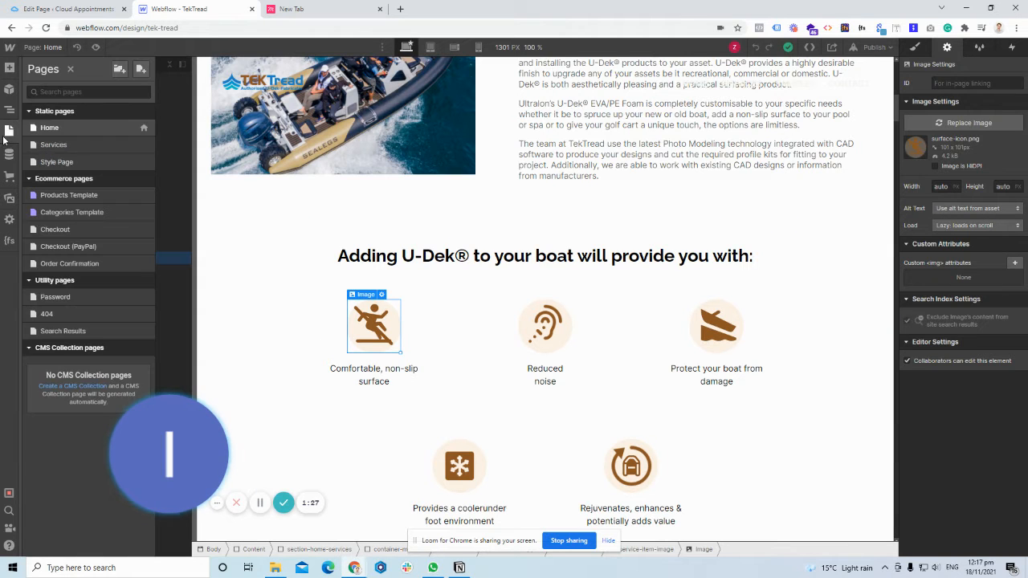
click(6, 199)
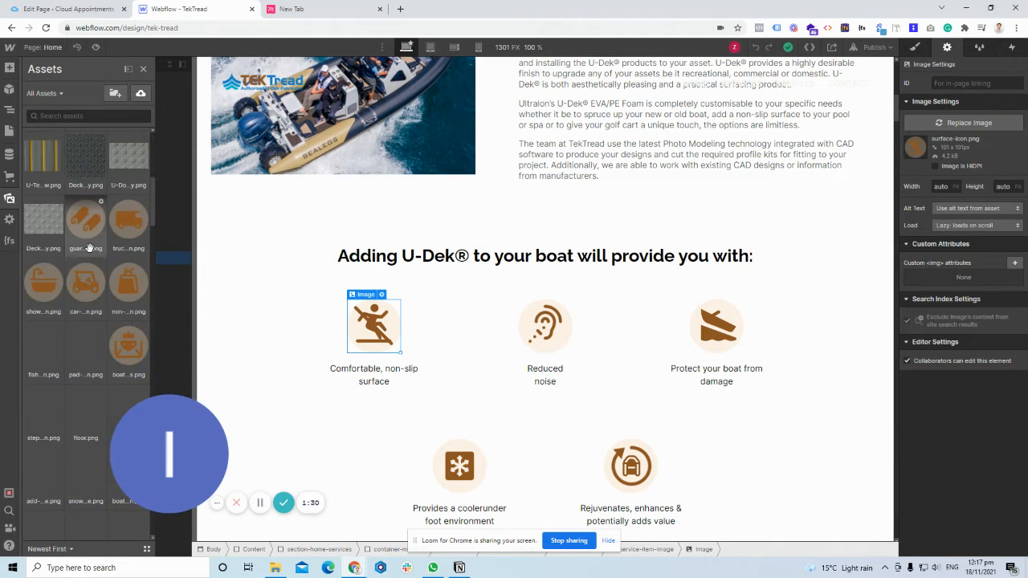
scroll(89, 257, down, 2)
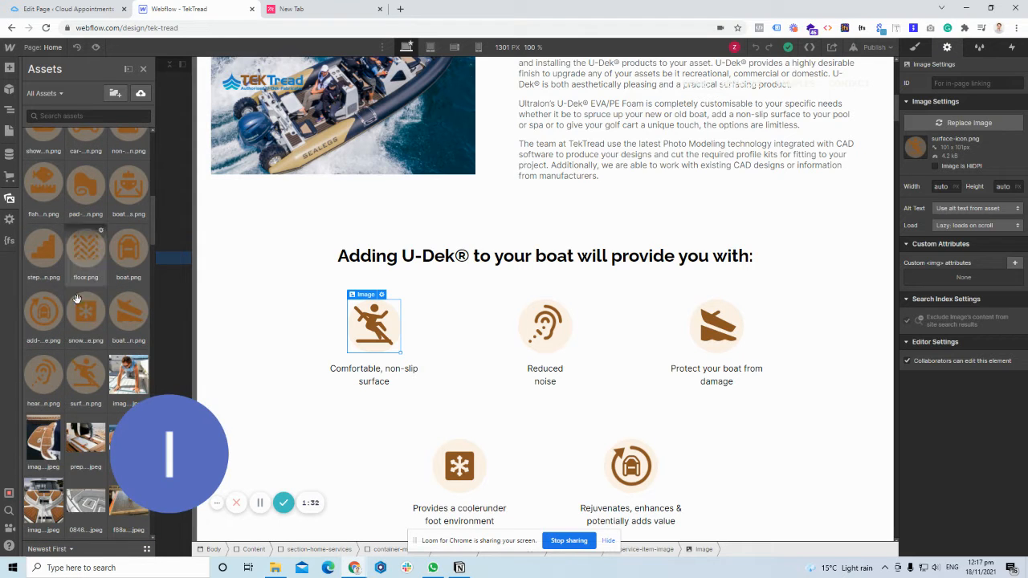
click(101, 356)
click(87, 247)
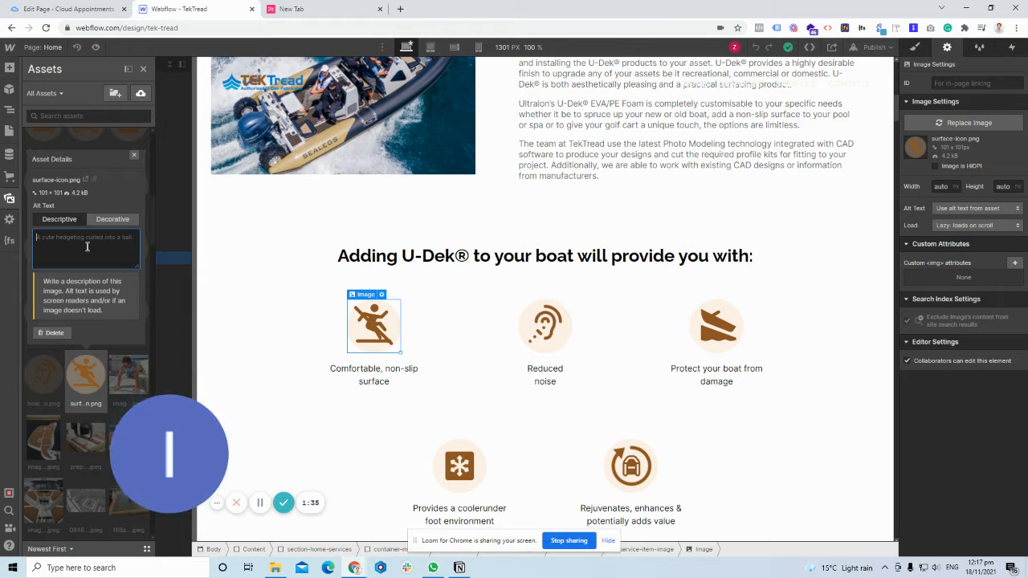
text(An)
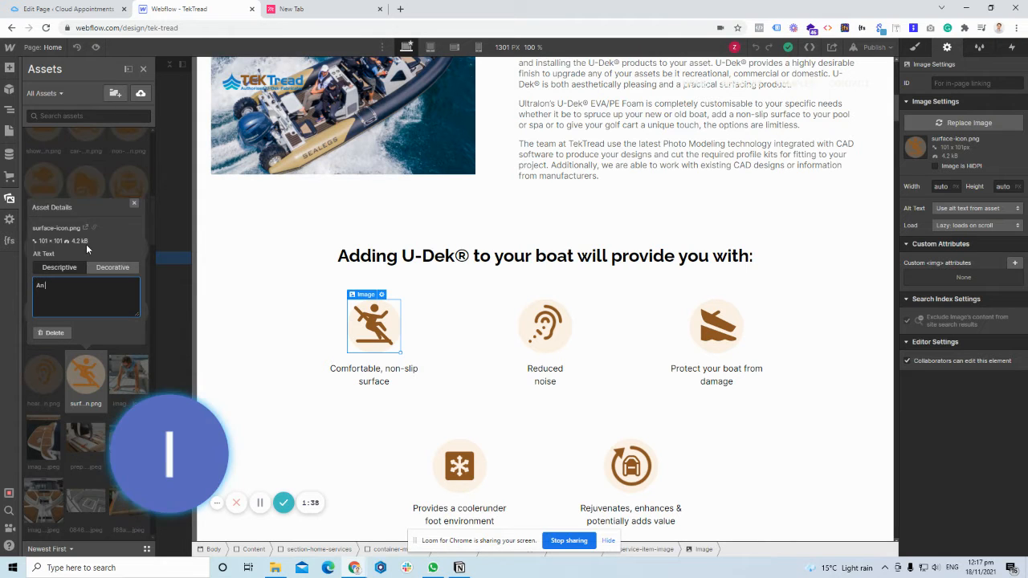
text( icon of a man)
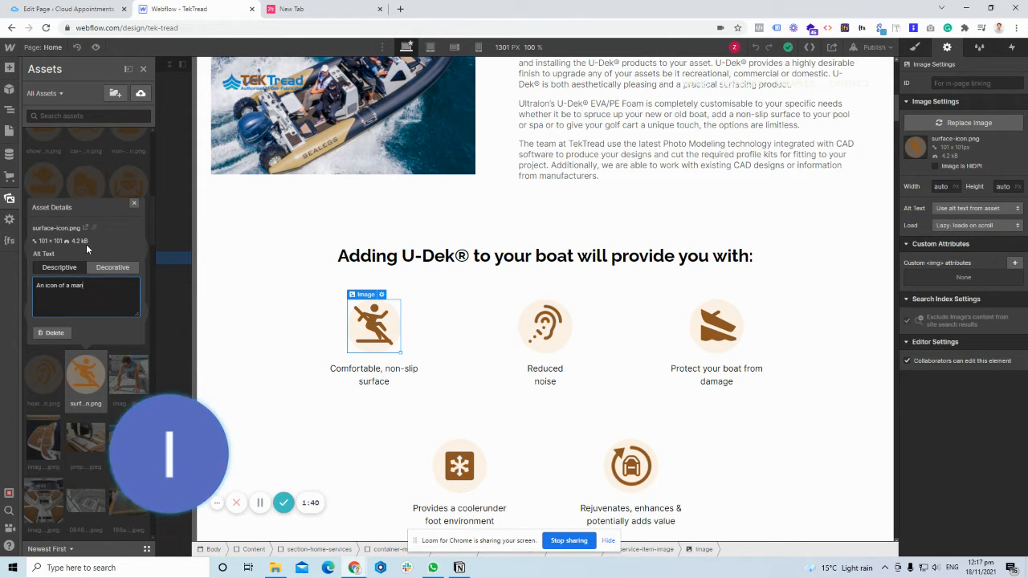
key(BackSpace)
key(BackSpace)
key(BackSpace)
key(BackSpace)
key(BackSpace)
key(BackSpace)
key(BackSpace)
key(BackSpace)
key(BackSpace)
key(BackSpace)
key(BackSpace)
key(BackSpace)
key(BackSpace)
key(BackSpace)
text(il)
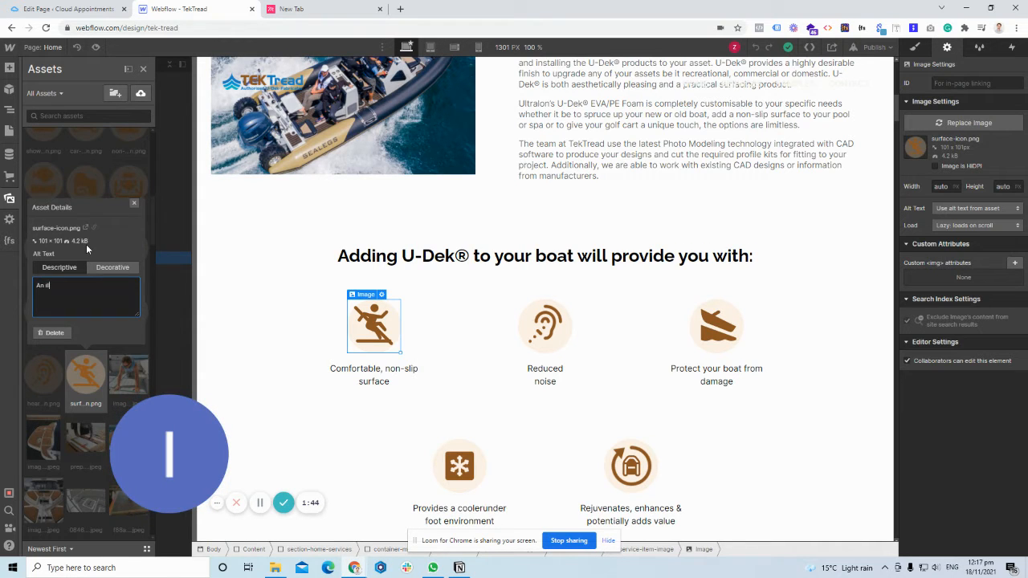
text(lustration of a man running)
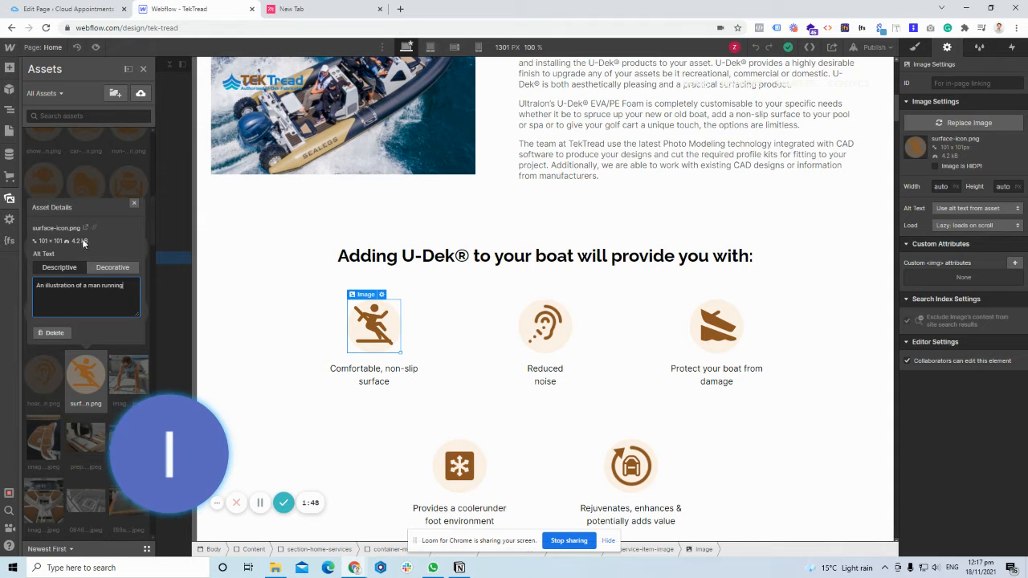
click(109, 143)
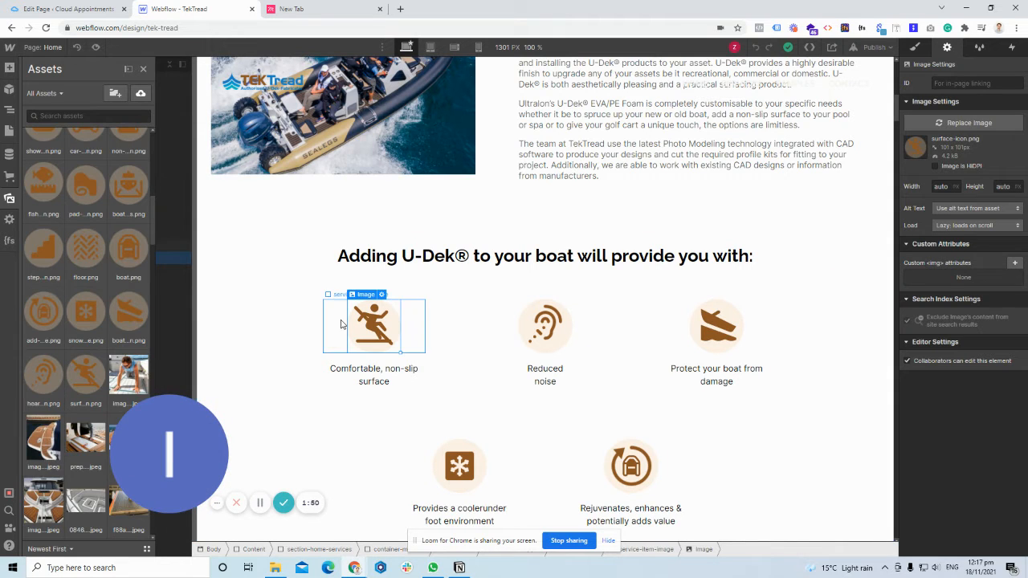
Give the hearing-icon.png asset the descriptive alt text "An illustration of an ear listening" and close its details.
click(546, 325)
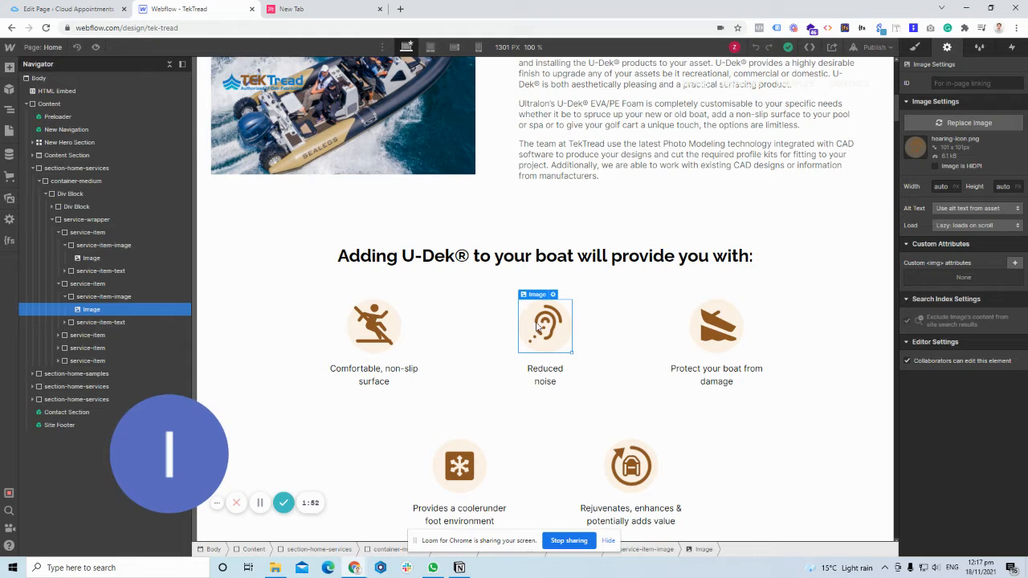
click(9, 130)
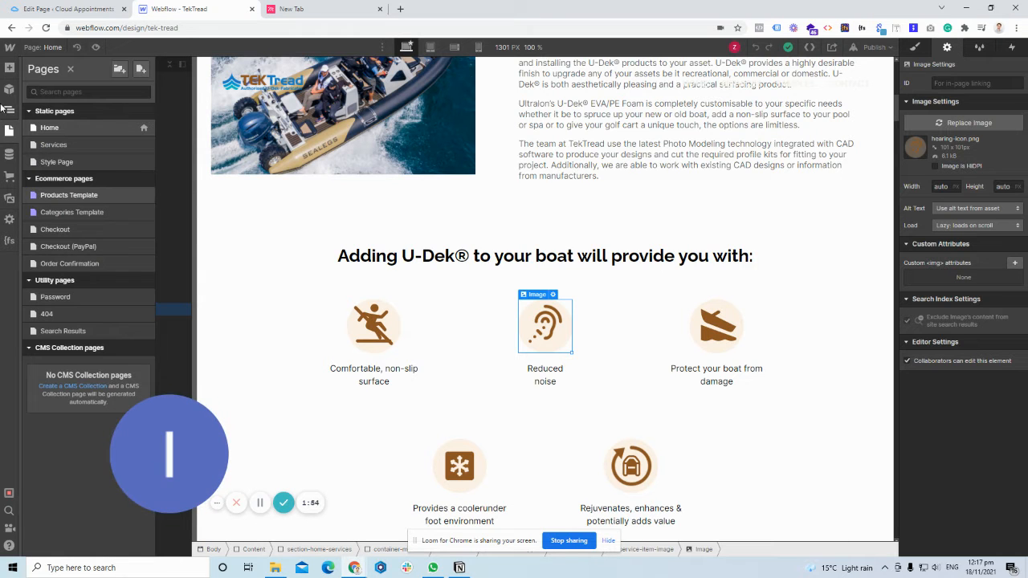
click(9, 197)
scroll(96, 280, down, 5)
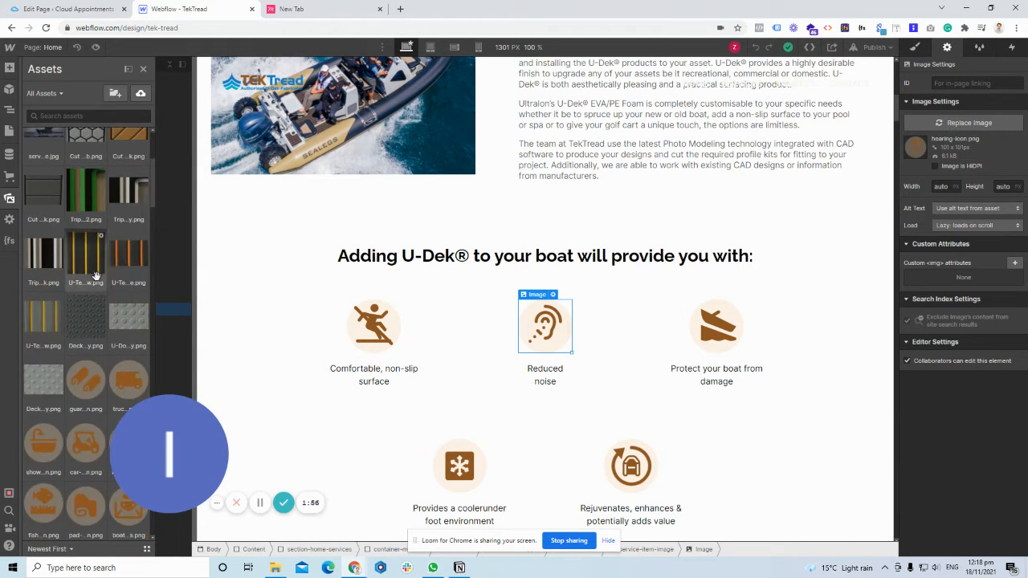
scroll(96, 276, down, 2)
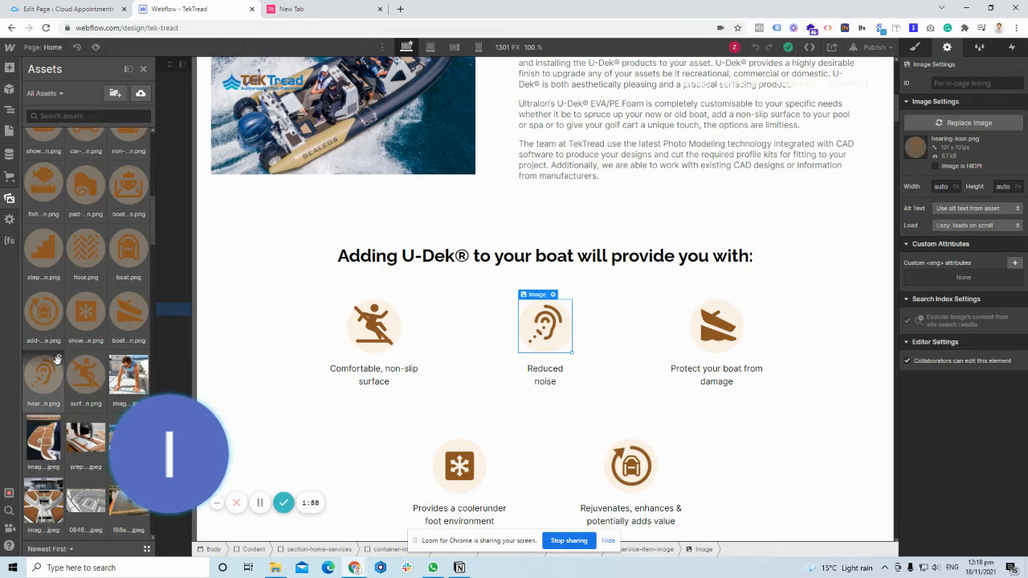
click(59, 359)
click(94, 262)
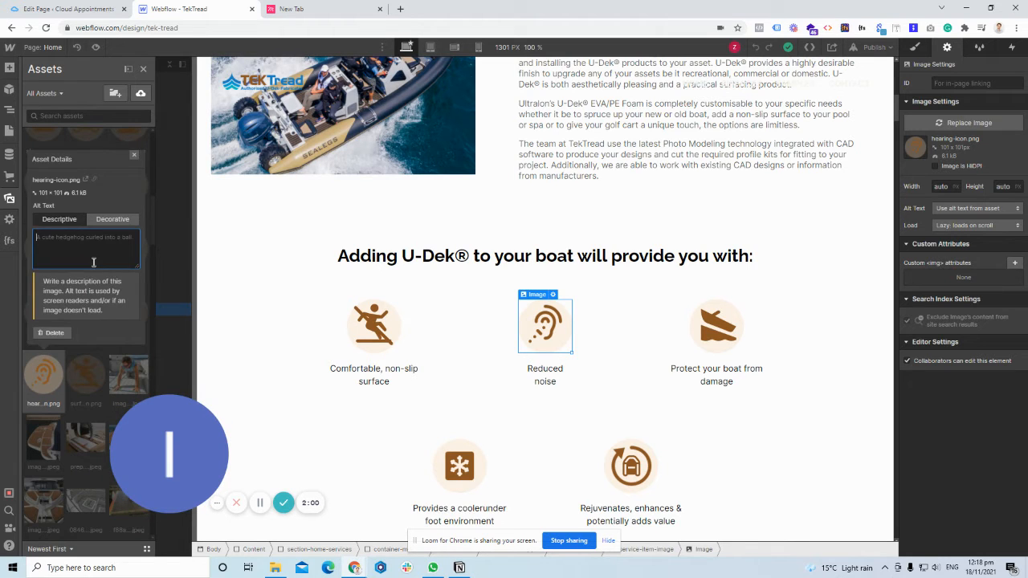
text(An illustra)
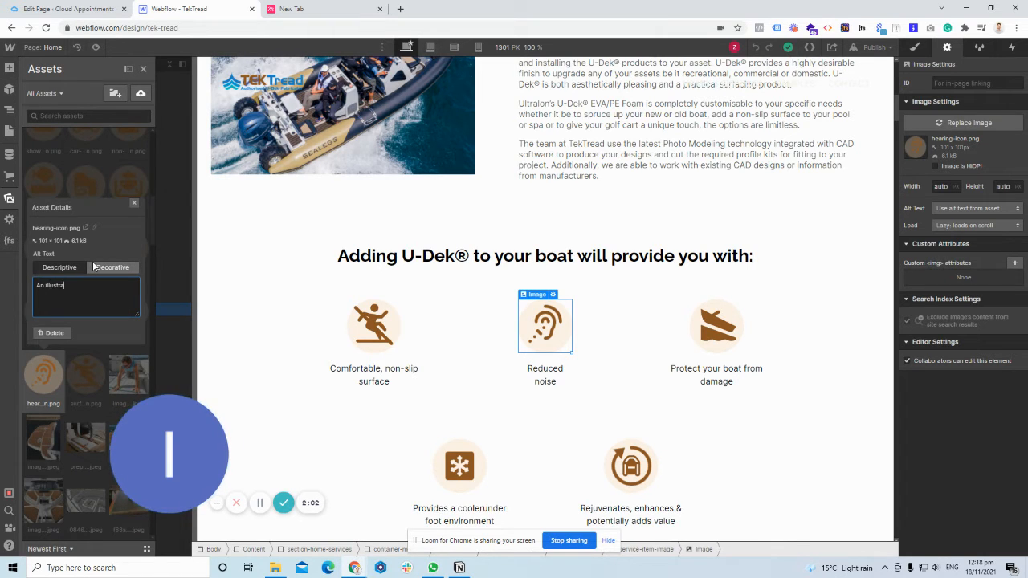
text(tion of)
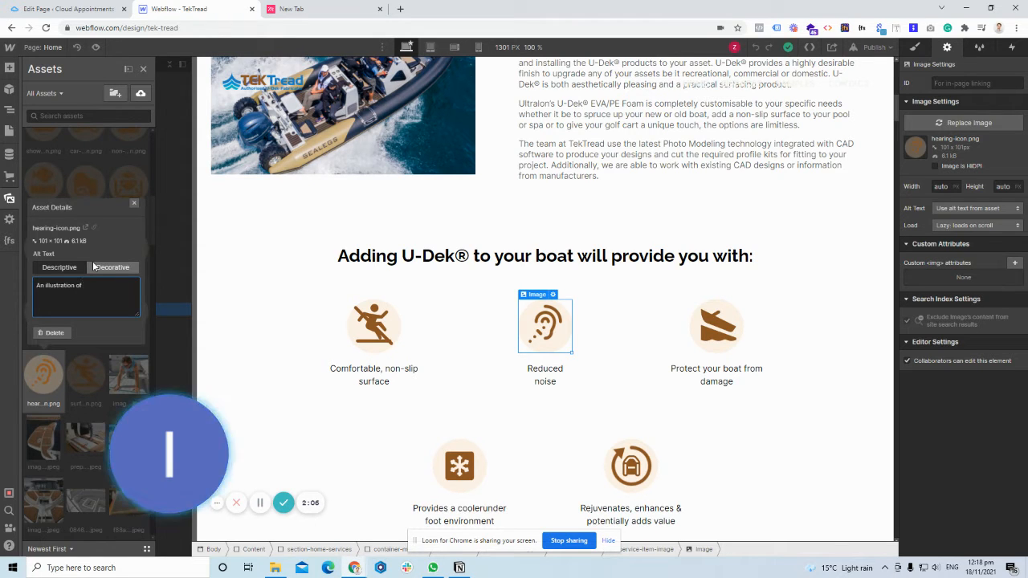
text( an ear listening)
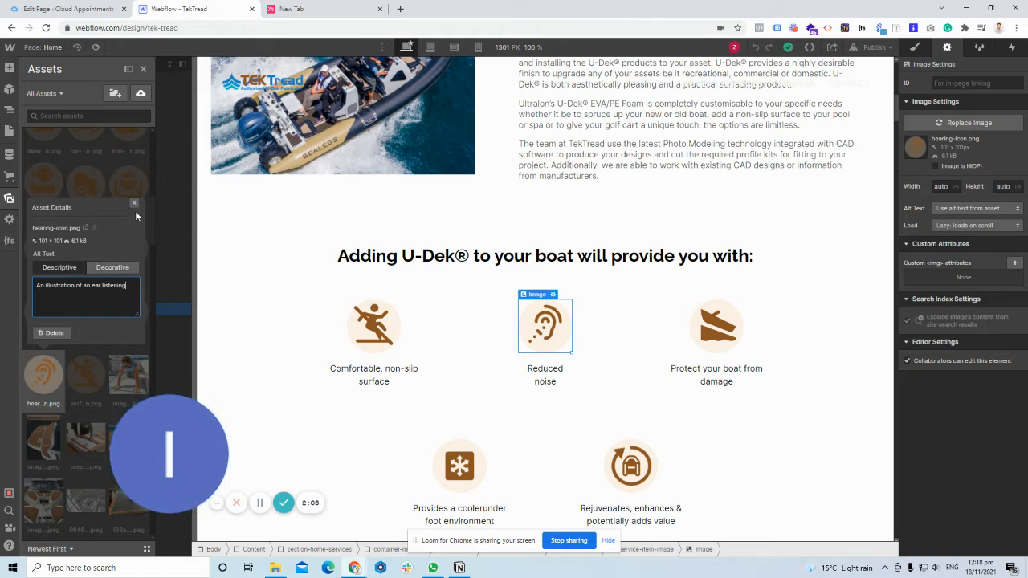
click(133, 203)
Switch from the Home page to the Services page and select the Templating slider image.
scroll(278, 239, up, 1)
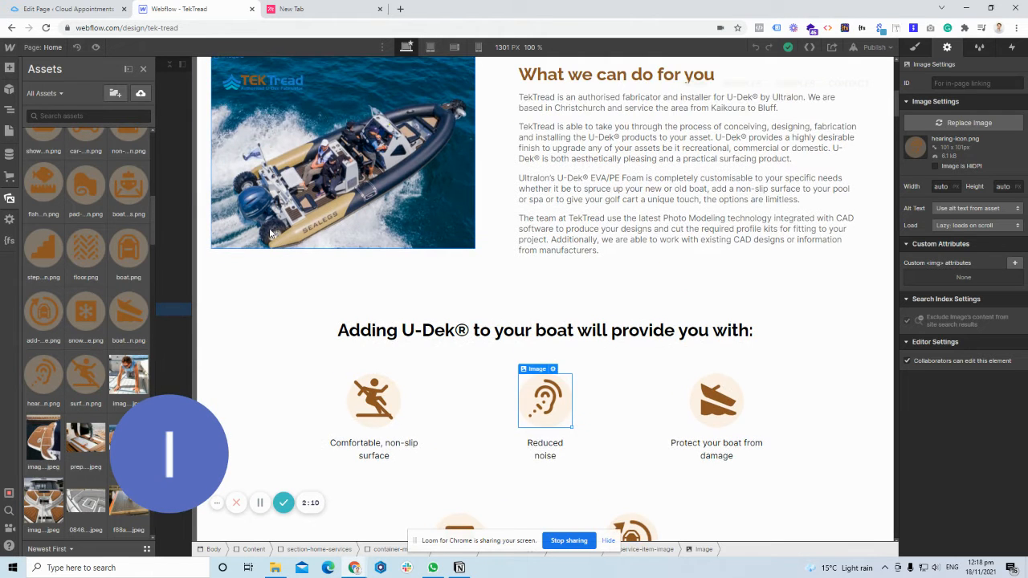
click(278, 239)
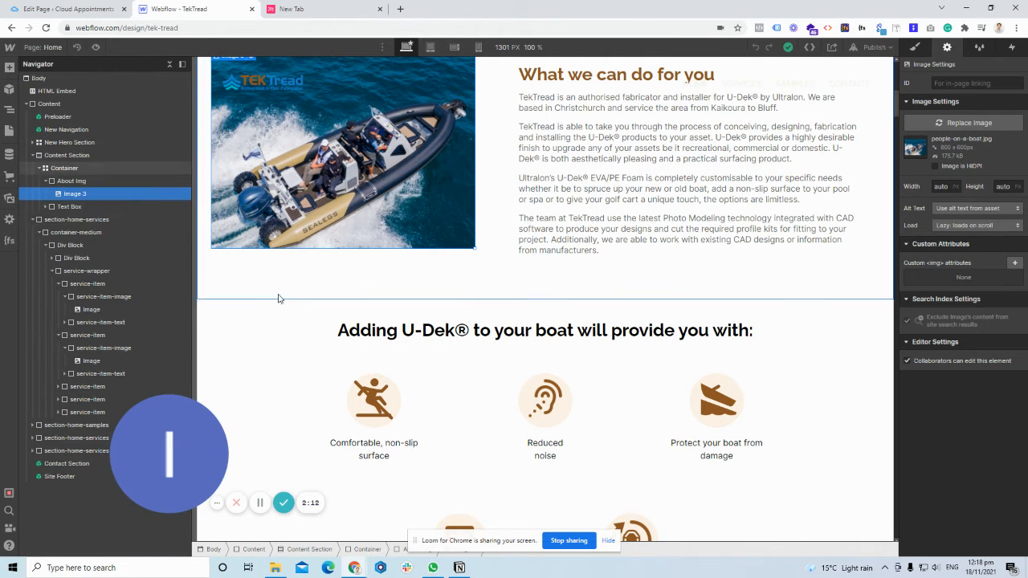
click(9, 130)
click(60, 147)
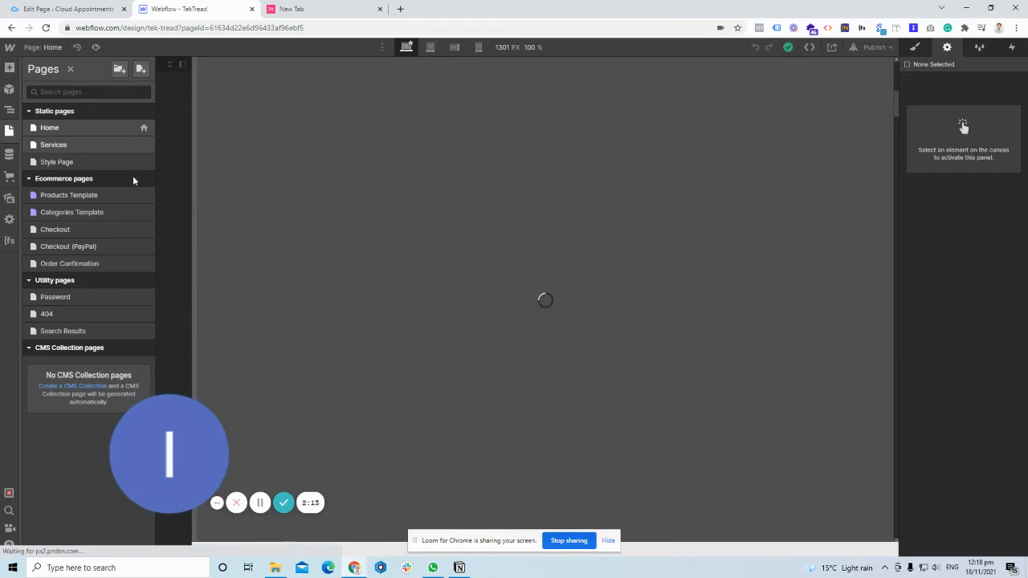
scroll(423, 236, down, 3)
click(559, 271)
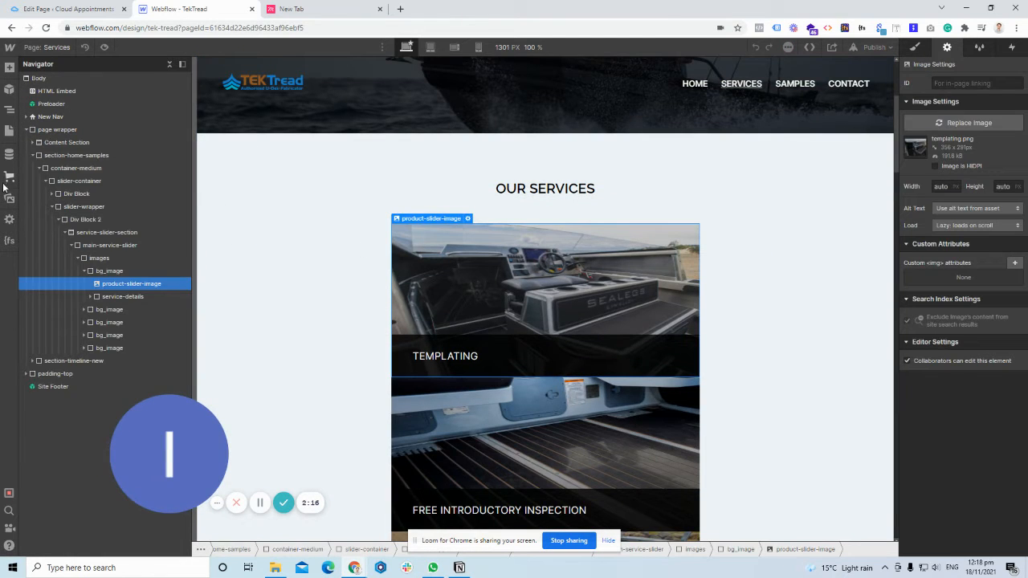
Give the templating.png asset the descriptive alt text "The front end of a jetboard" and close its details.
click(9, 197)
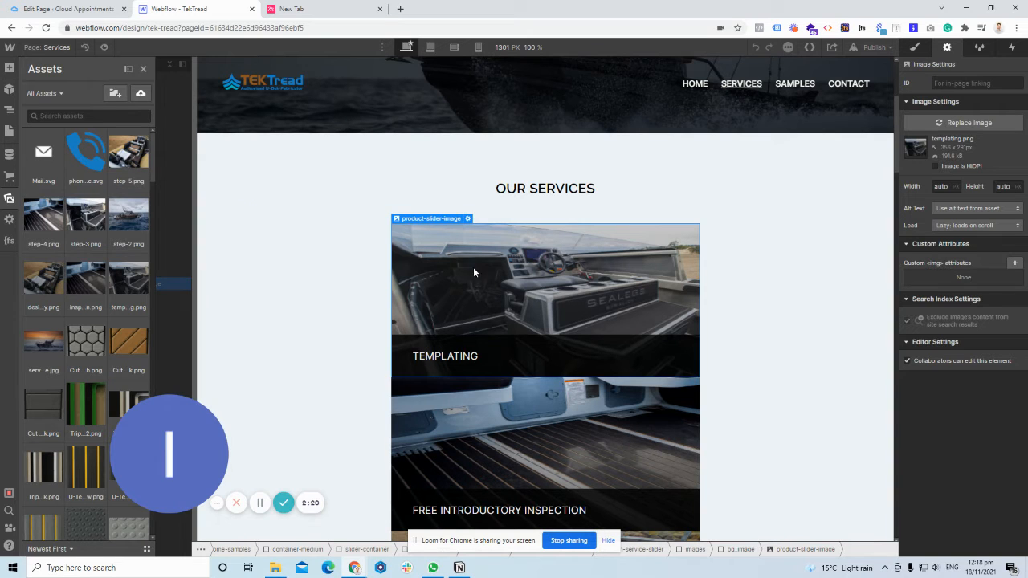
click(143, 268)
click(83, 410)
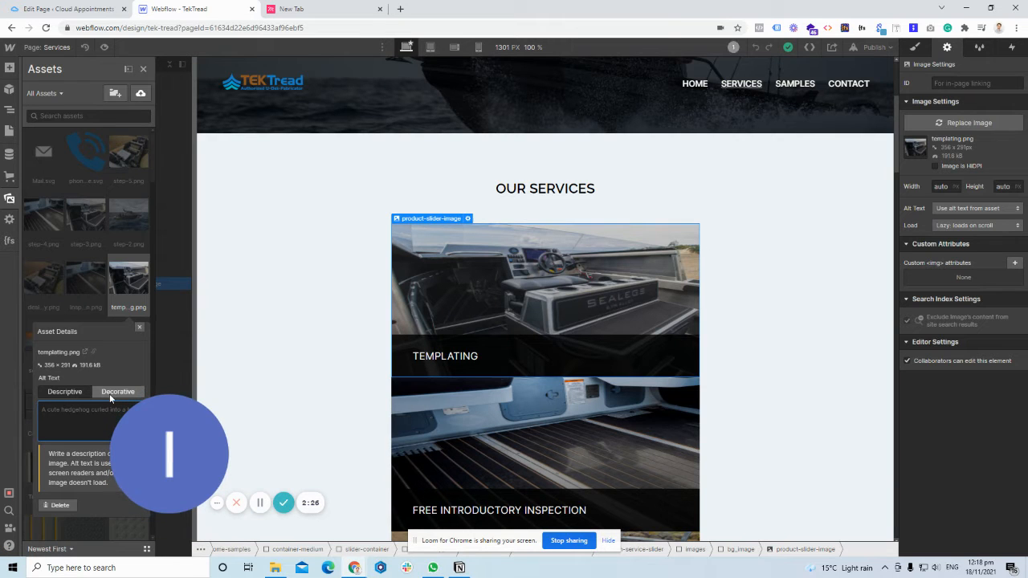
text(A)
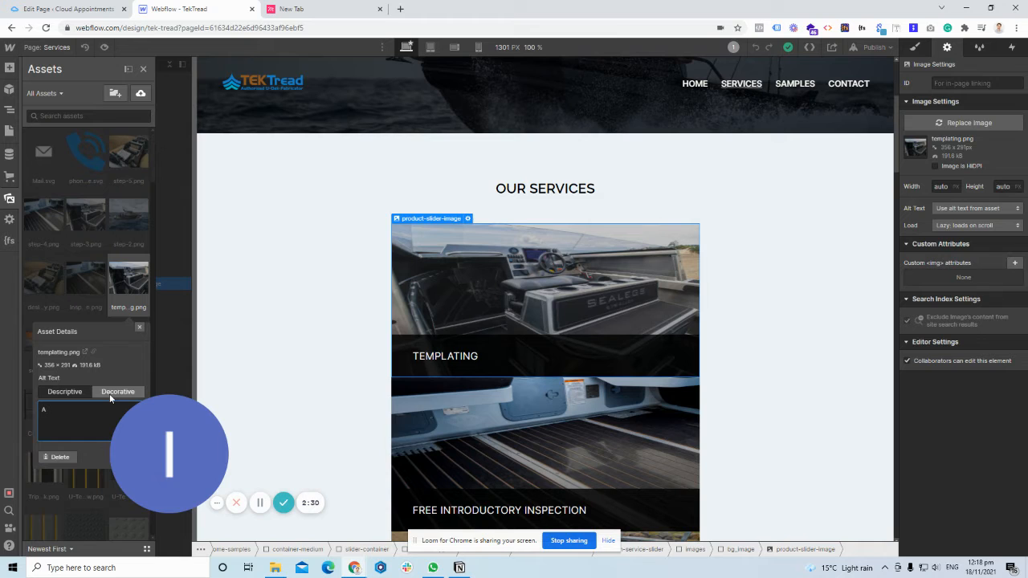
key(BackSpace)
text(The front )
text(end of a )
text(jetboard)
click(96, 285)
Give the inspection.png asset the descriptive alt text "Udek flooring on a jetboat" and close its details.
scroll(489, 351, down, 2)
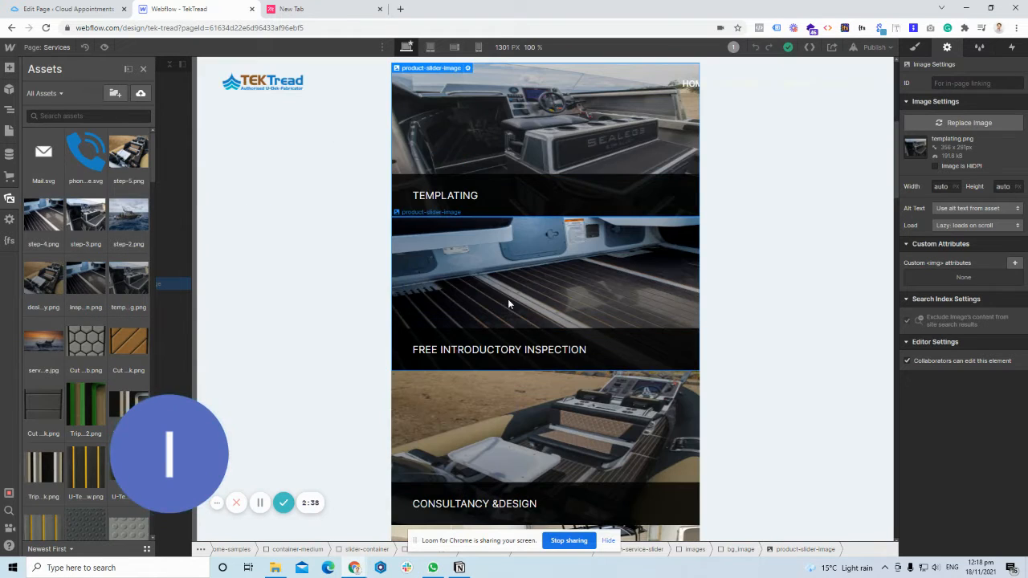
click(101, 264)
click(70, 418)
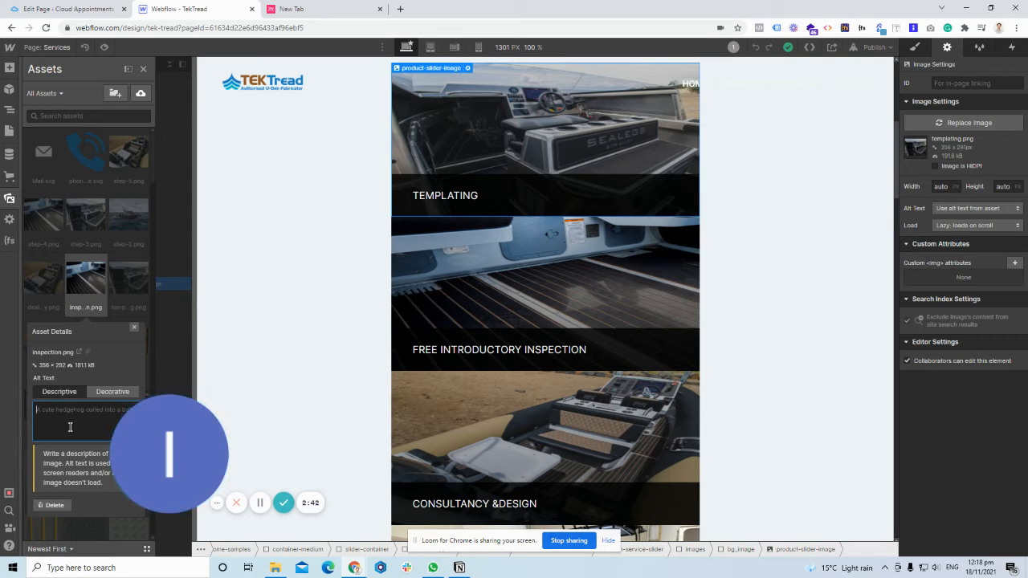
text(Udek floori)
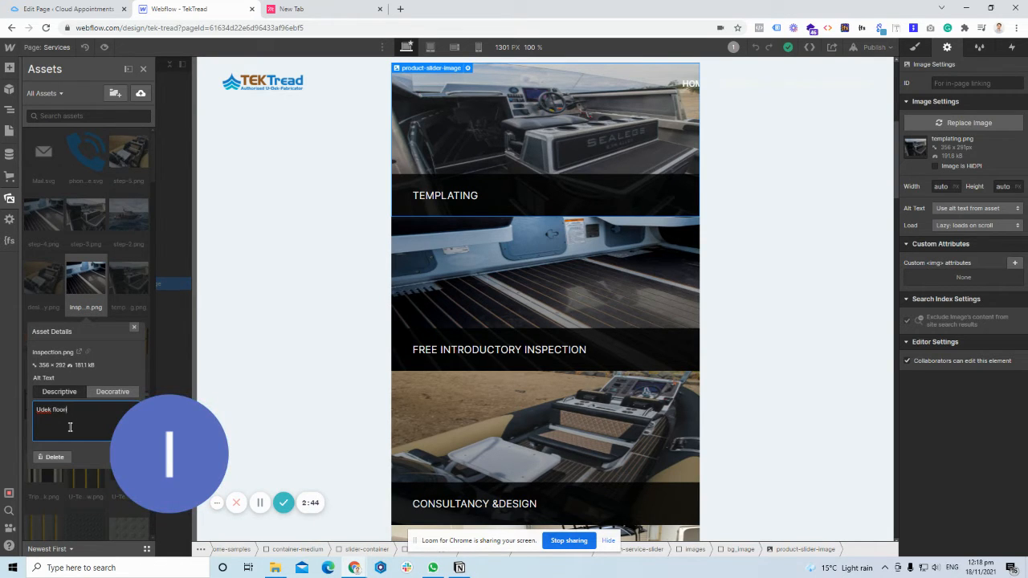
text(ng on a jetboat)
click(77, 290)
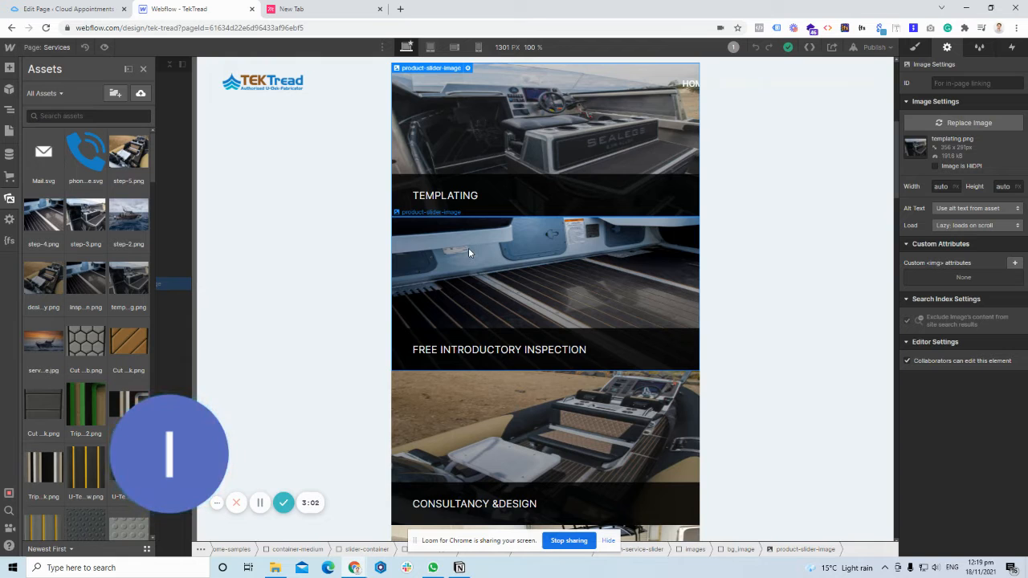
Open the Home page's settings and examine its SEO title tag and meta description.
click(7, 131)
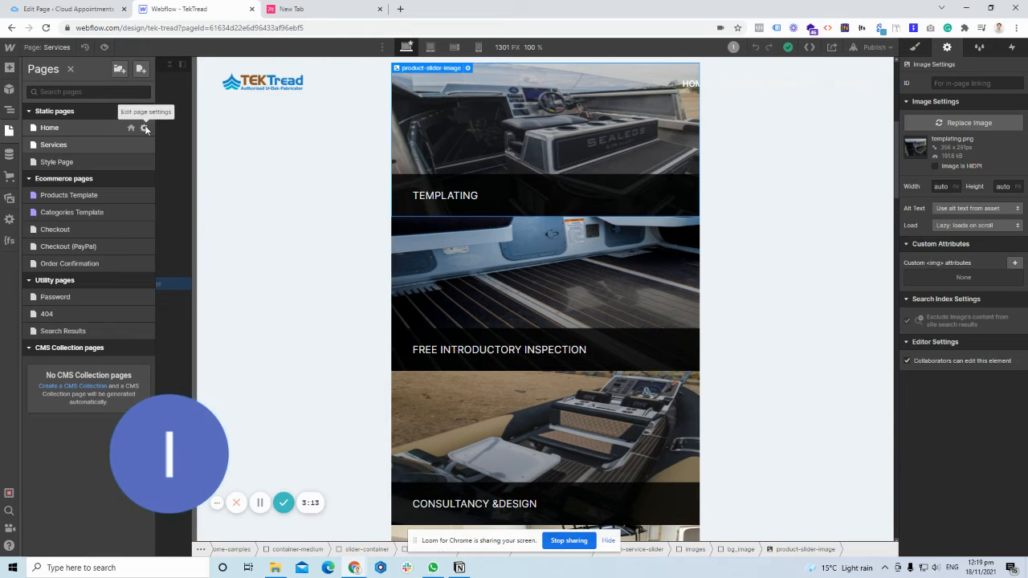
click(144, 129)
scroll(319, 266, down, 3)
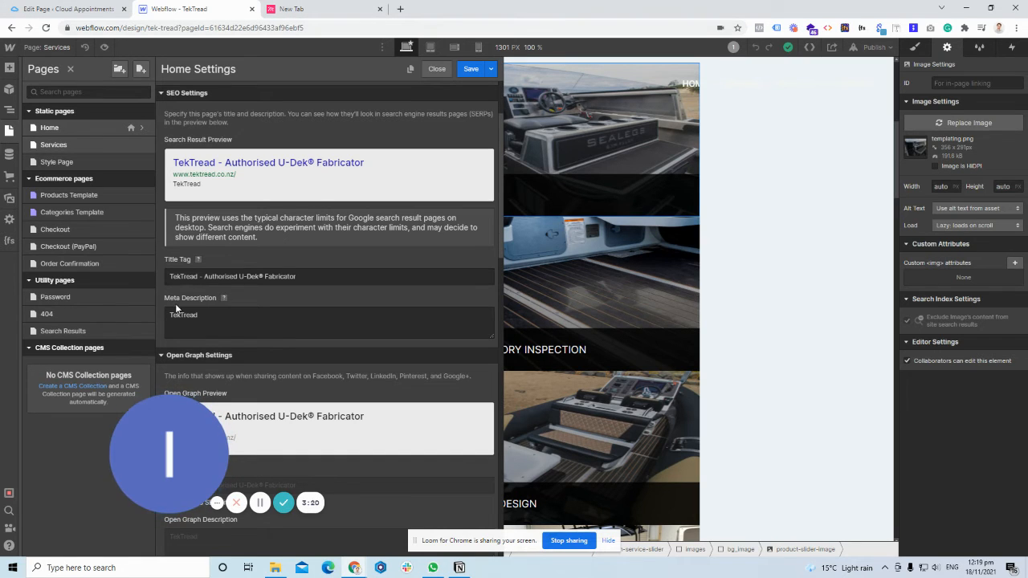
click(187, 276)
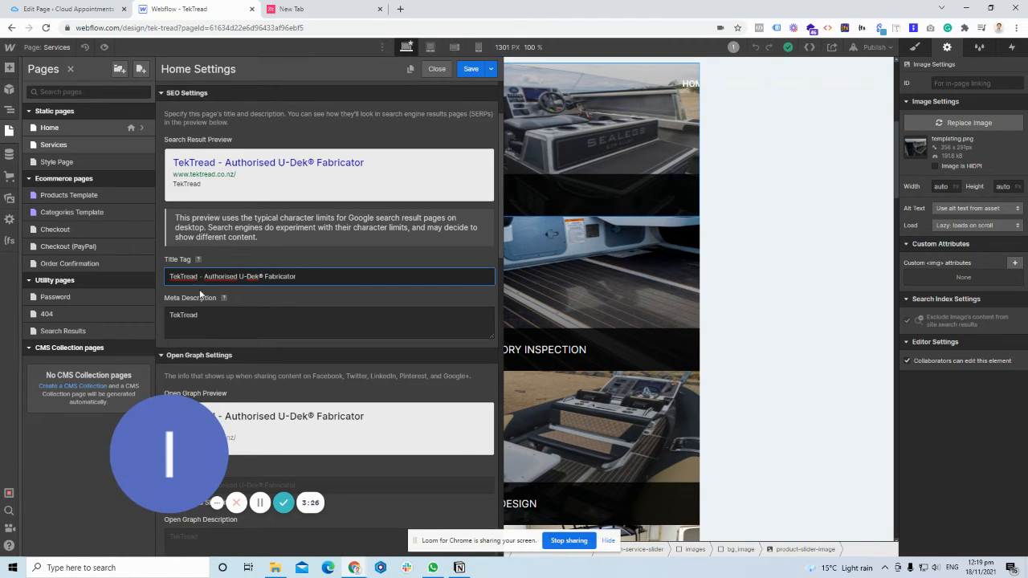
drag(170, 276, 343, 260)
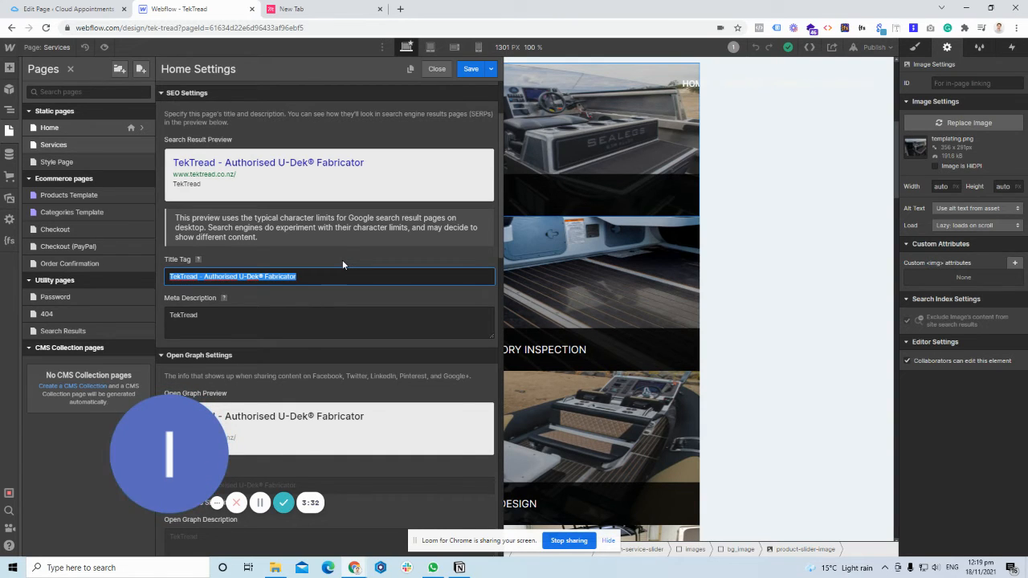
click(263, 276)
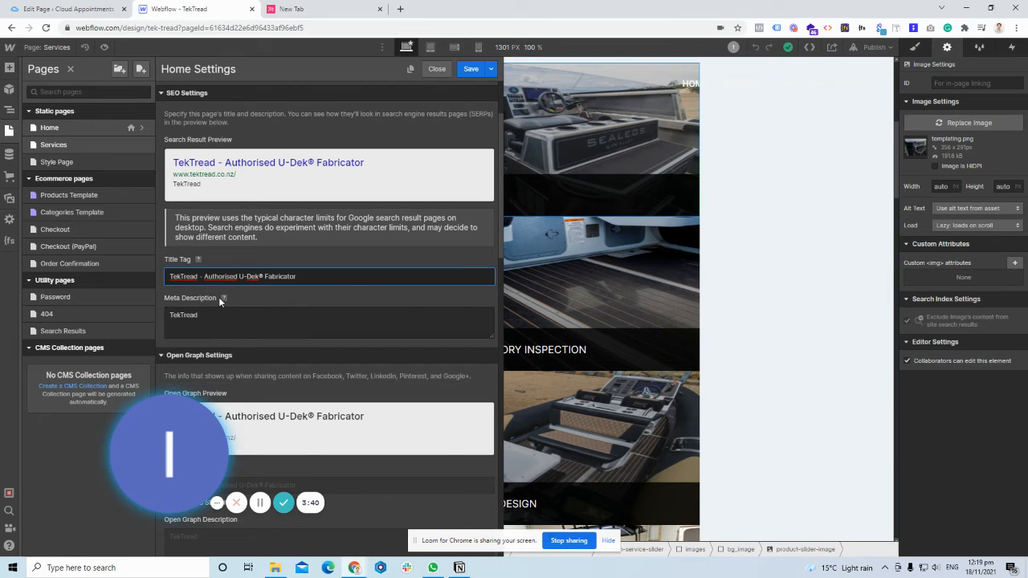
mouse_move(223, 299)
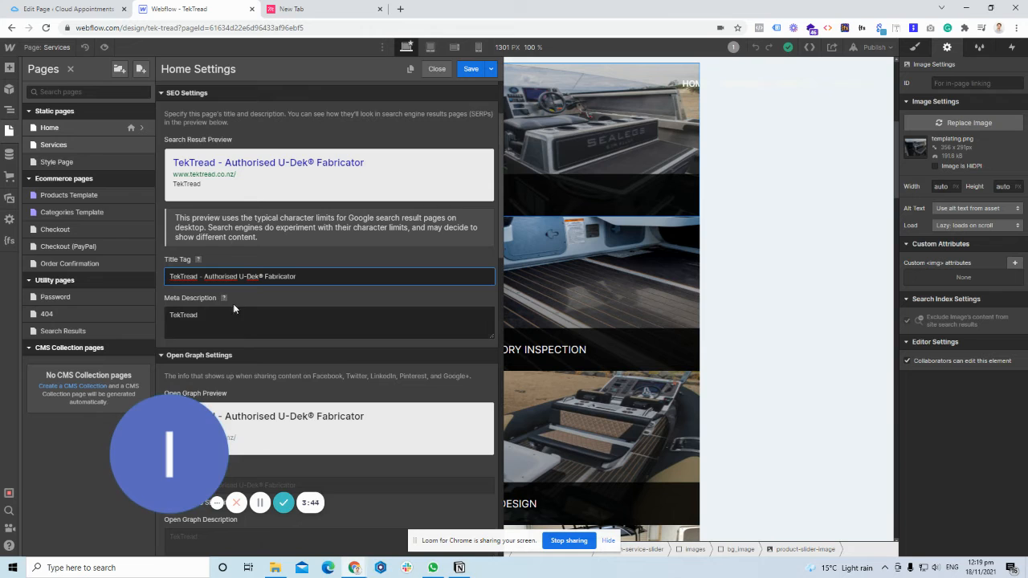
Examine the Home page's Open Graph image requirements and browse the site assets for a suitable share image.
scroll(205, 302, down, 4)
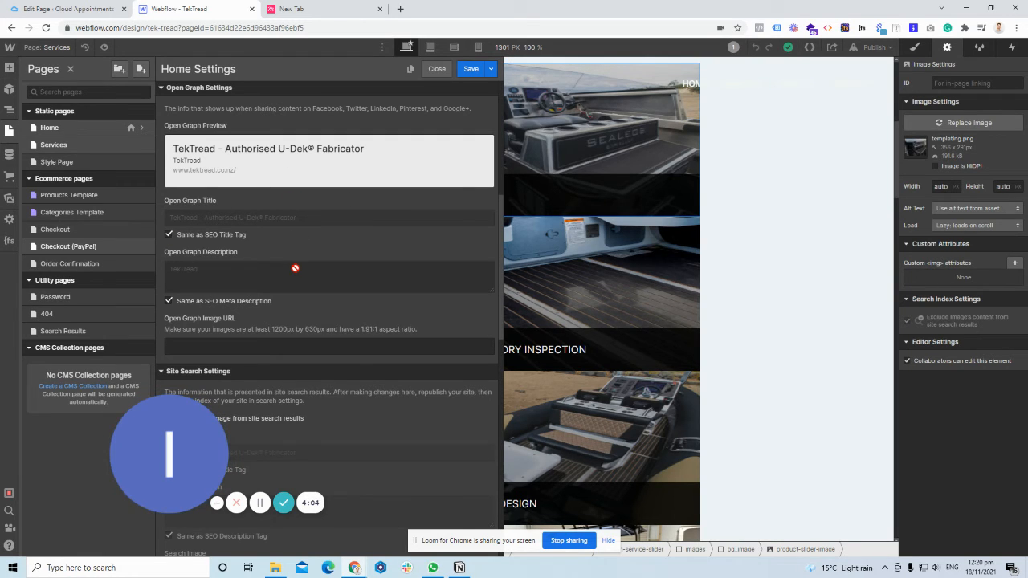
click(224, 344)
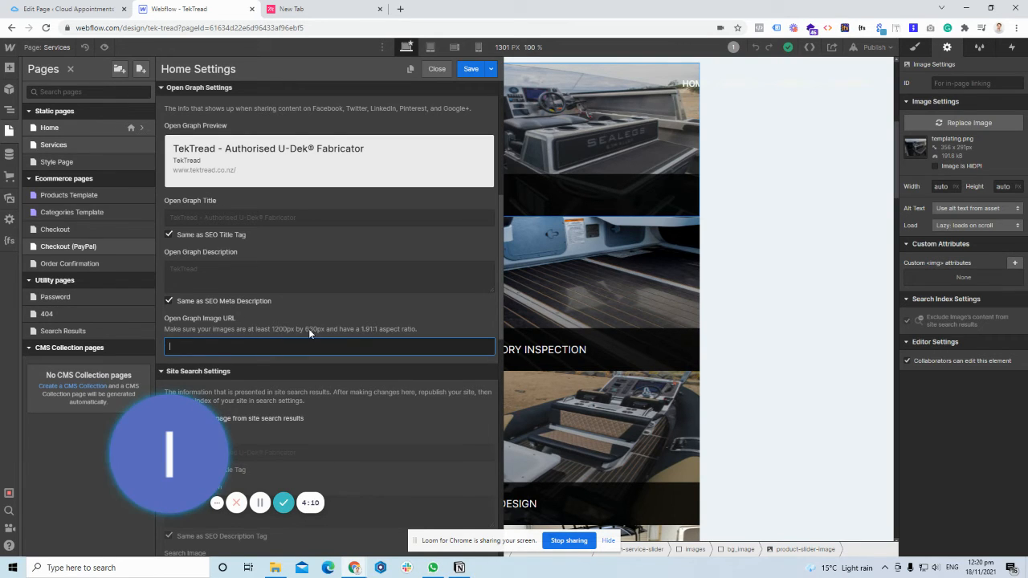
click(3, 201)
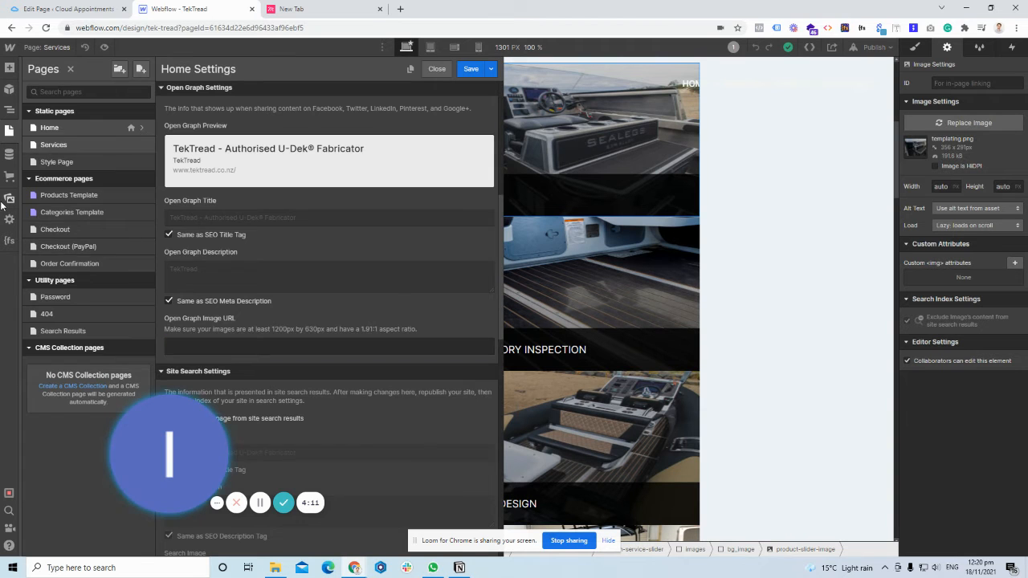
scroll(100, 240, down, 10)
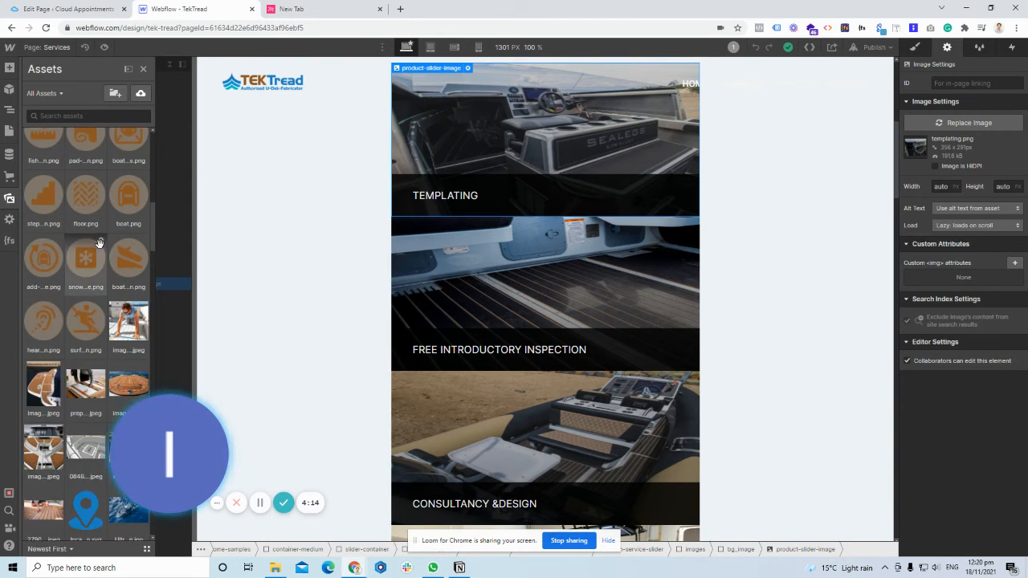
scroll(100, 242, down, 3)
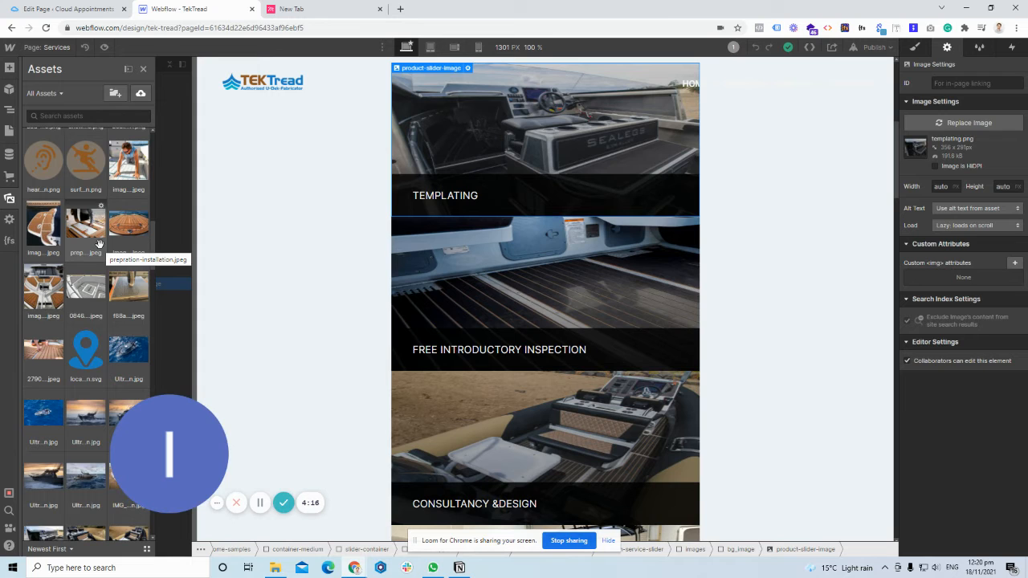
click(60, 270)
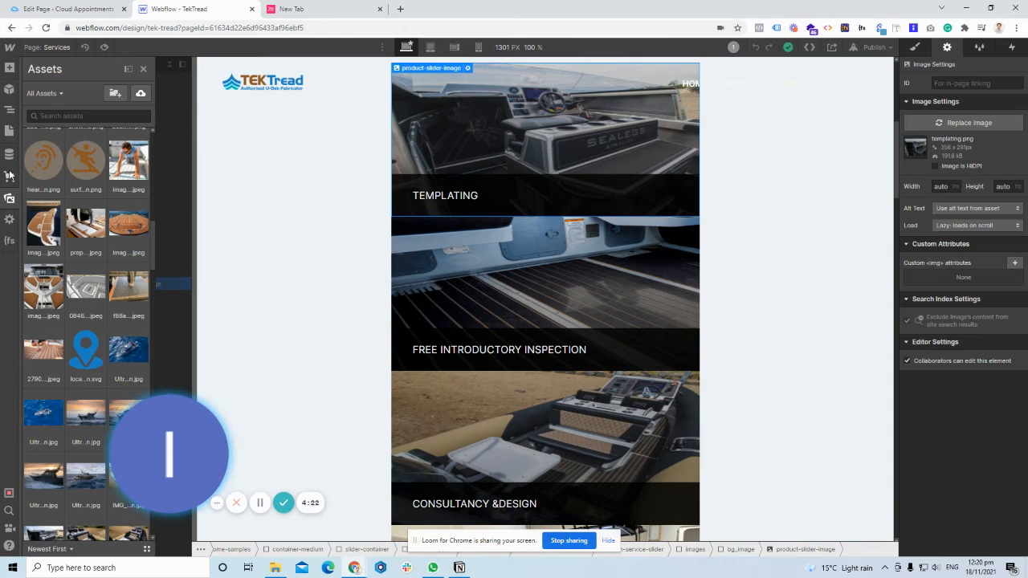
click(10, 136)
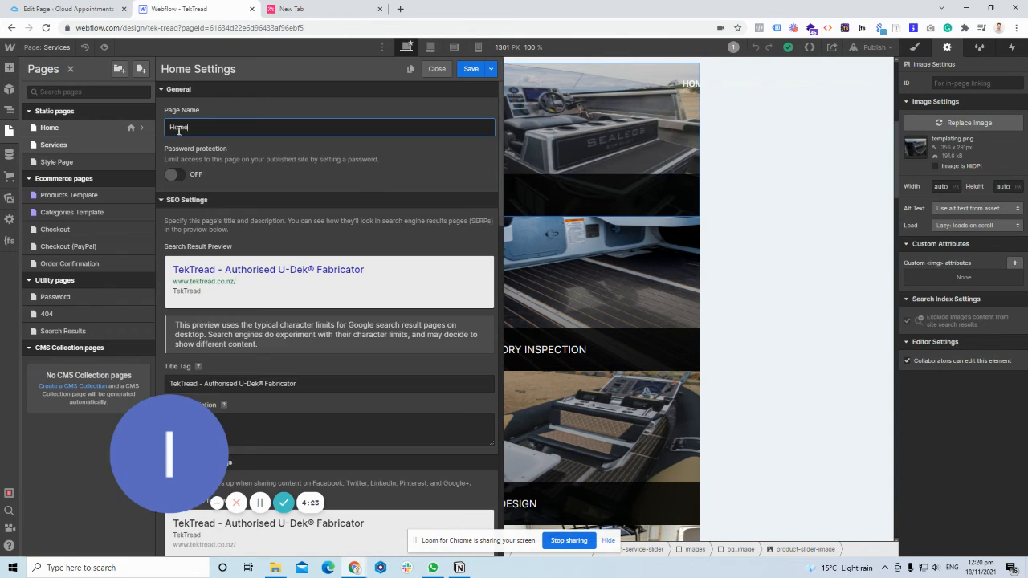
scroll(323, 338, down, 10)
scroll(323, 334, up, 3)
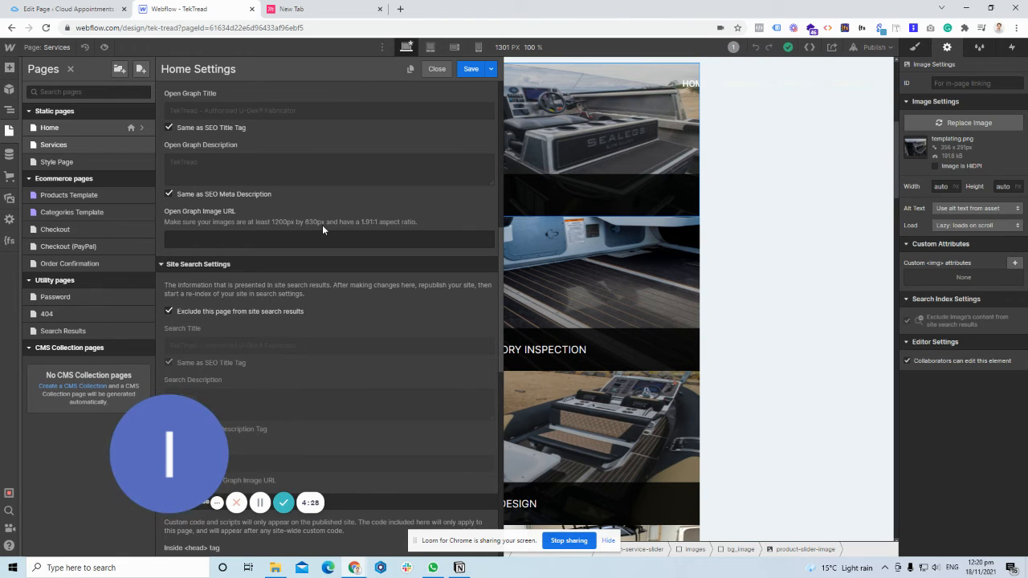
Copy the step-4.png asset's link, enter it as the Home page's Open Graph image URL, and check the share preview.
click(10, 197)
click(59, 197)
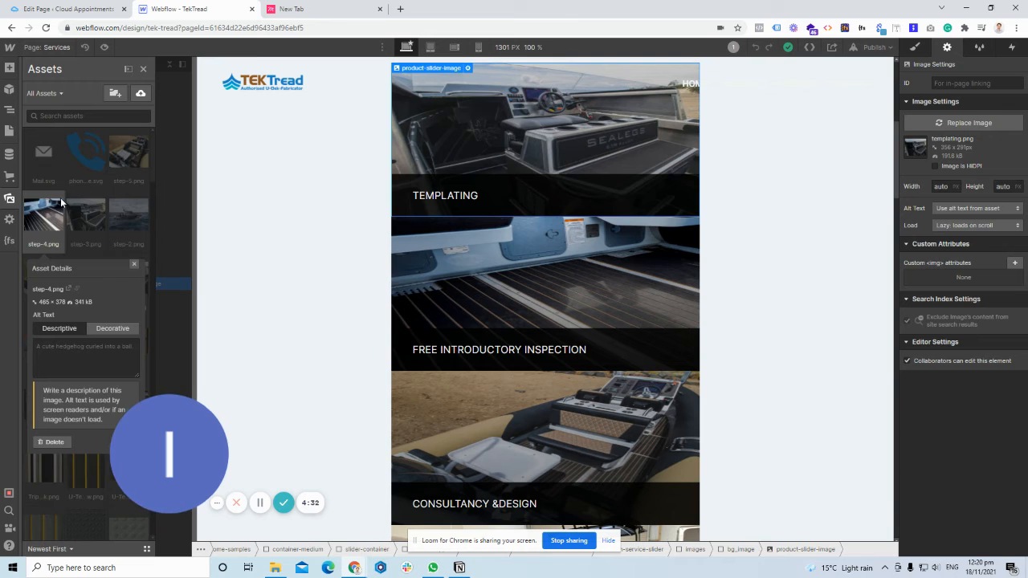
click(77, 288)
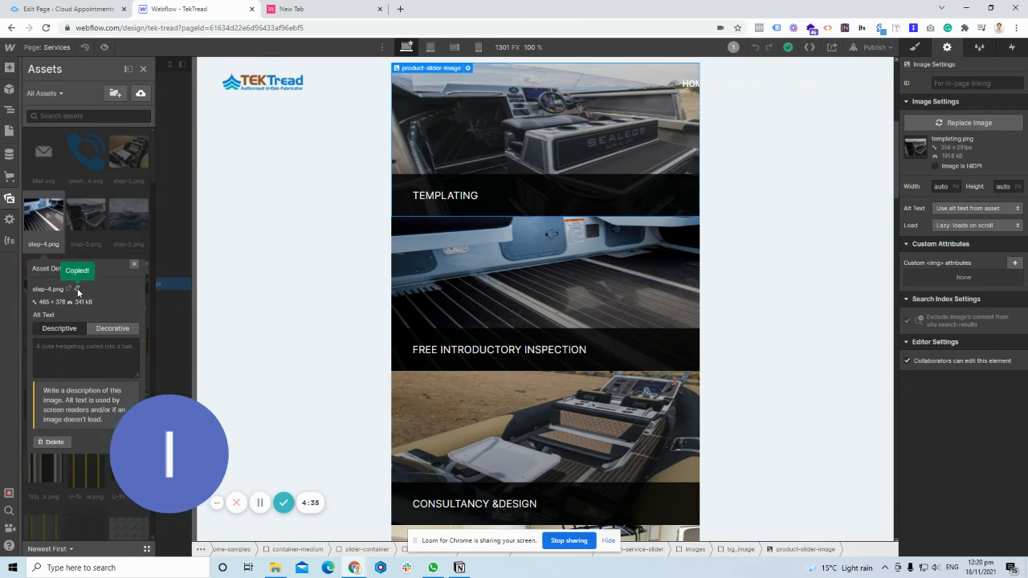
click(9, 130)
scroll(337, 321, down, 6)
scroll(251, 286, down, 1)
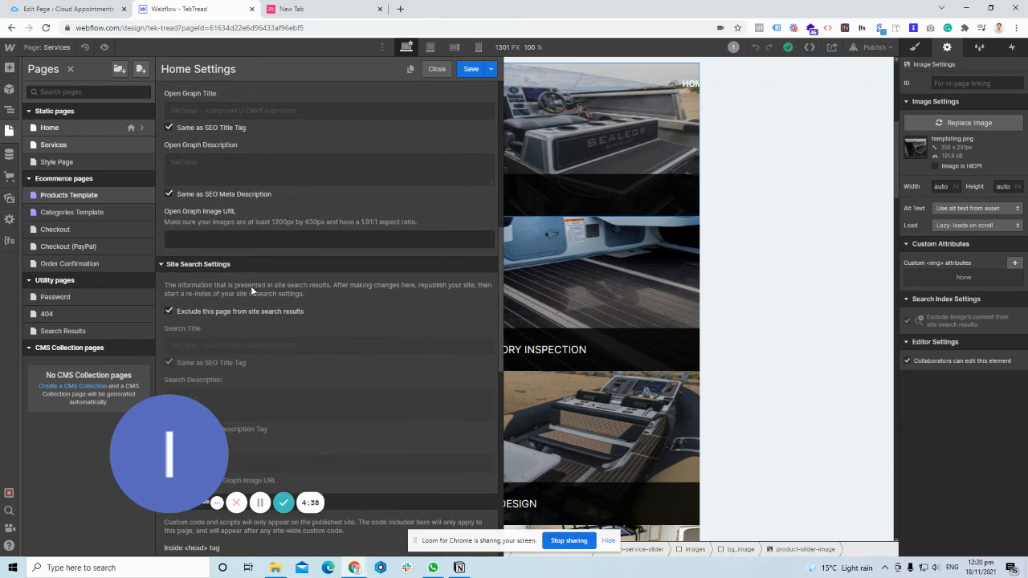
click(289, 241)
key(ctrl+v)
scroll(333, 217, up, 5)
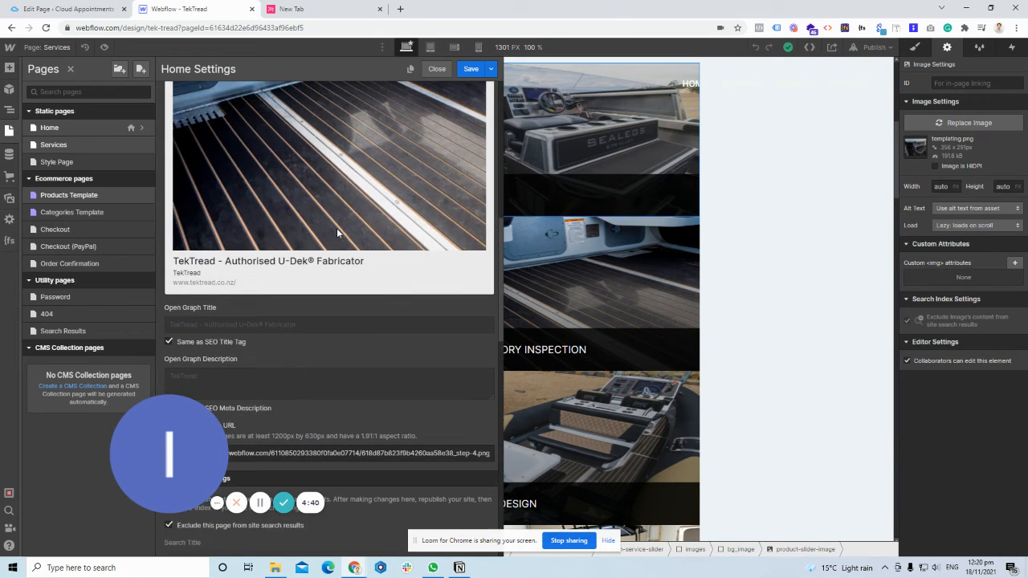
scroll(359, 298, down, 4)
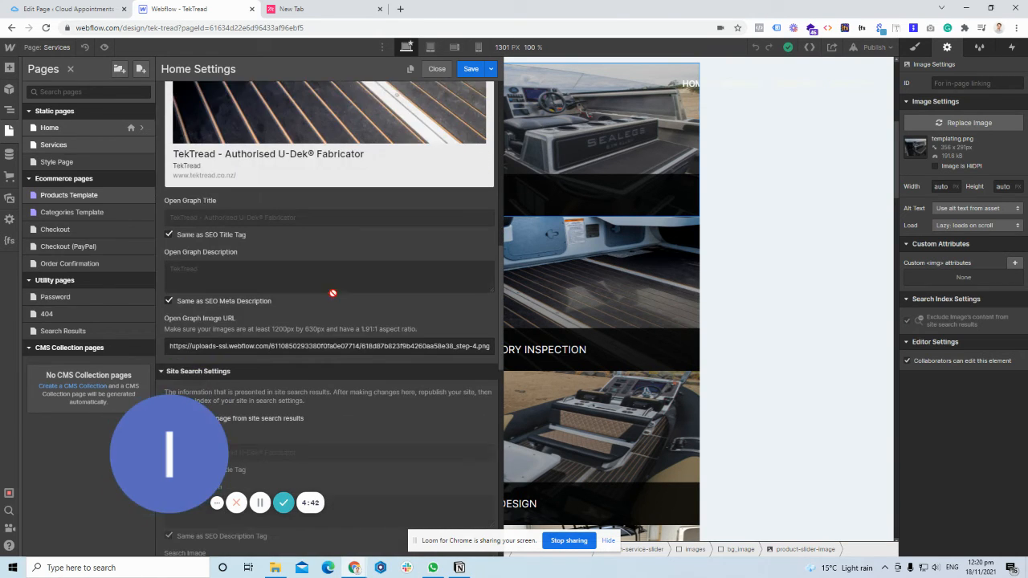
Clear the Home page's Open Graph image URL.
double_click(326, 294)
scroll(340, 273, down, 3)
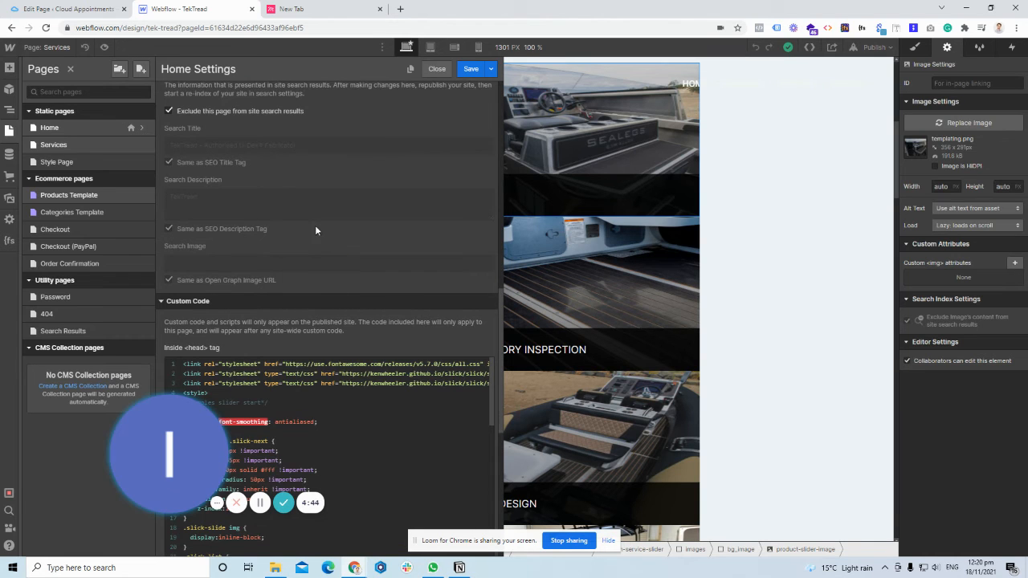
scroll(269, 291, up, 2)
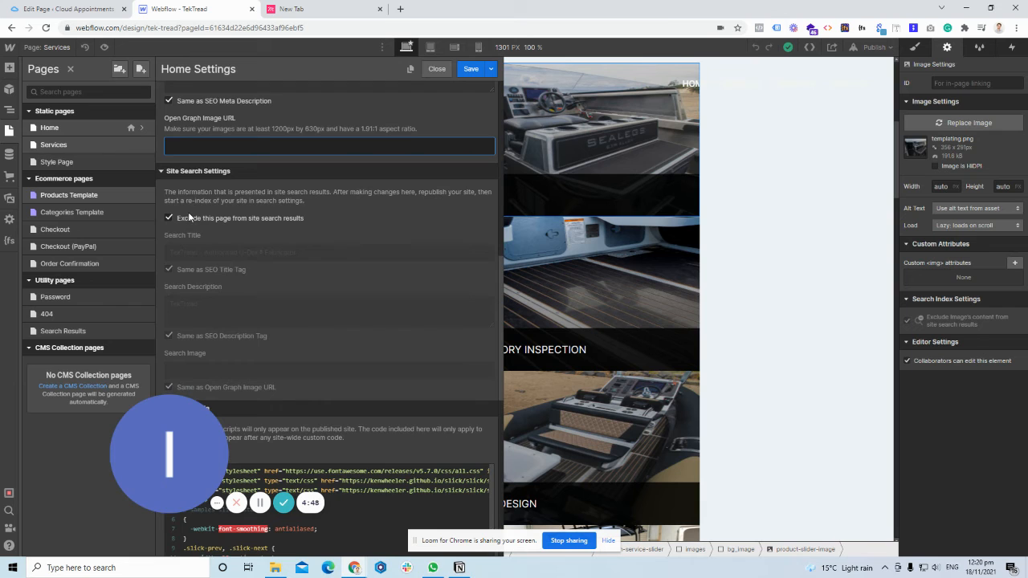
Look over the Home page's custom code and open the Services page's settings, discarding the unsaved Home changes.
scroll(229, 237, down, 3)
scroll(232, 237, down, 6)
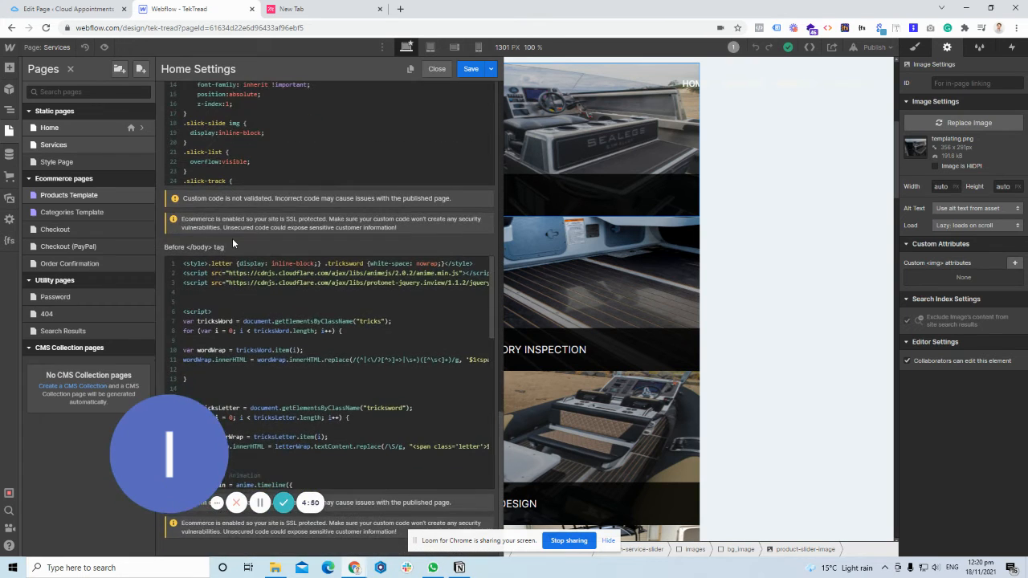
click(138, 143)
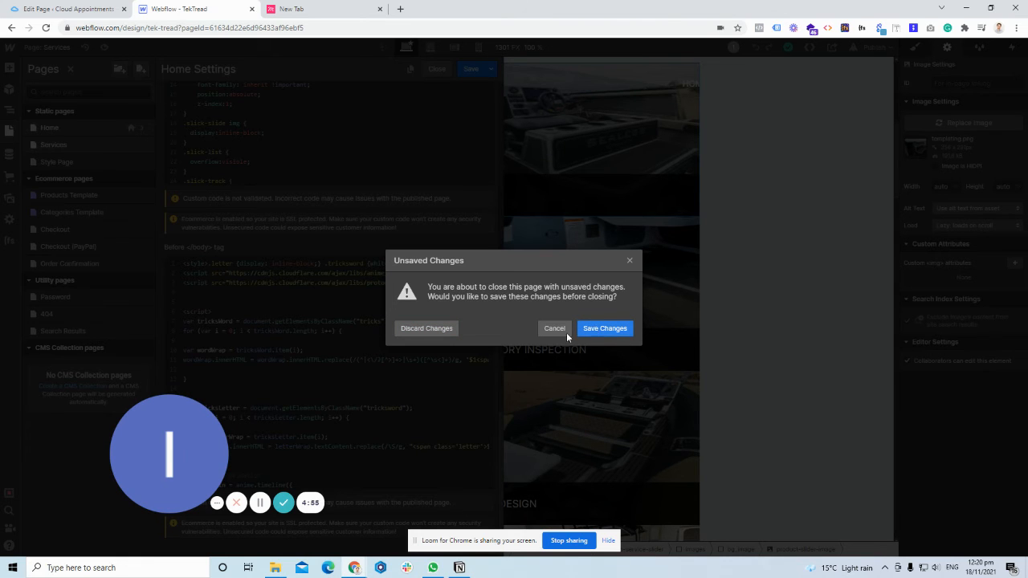
click(428, 329)
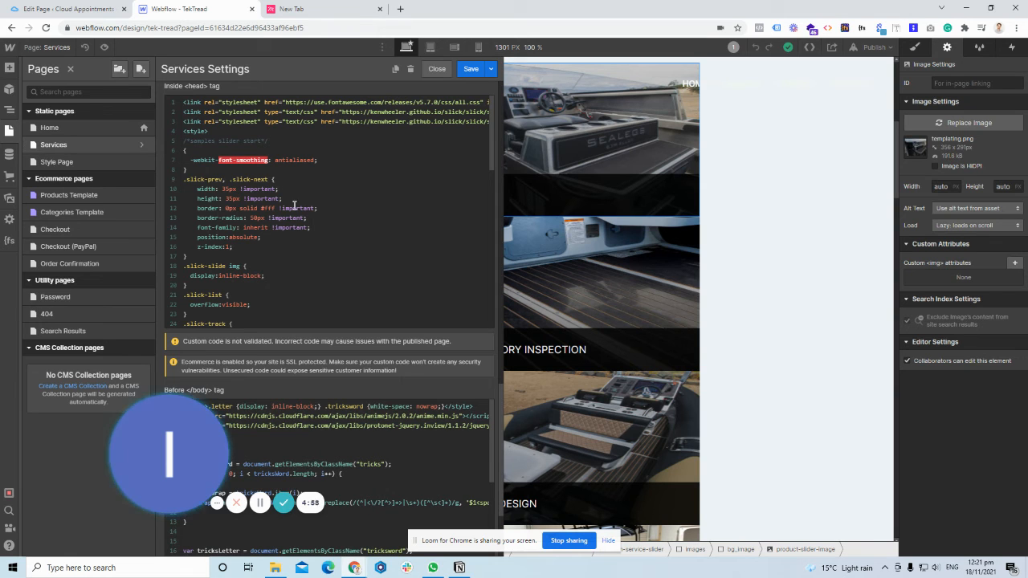
Check the Services page's SEO settings, then copy the title tag from the Home page's settings.
scroll(286, 208, up, 10)
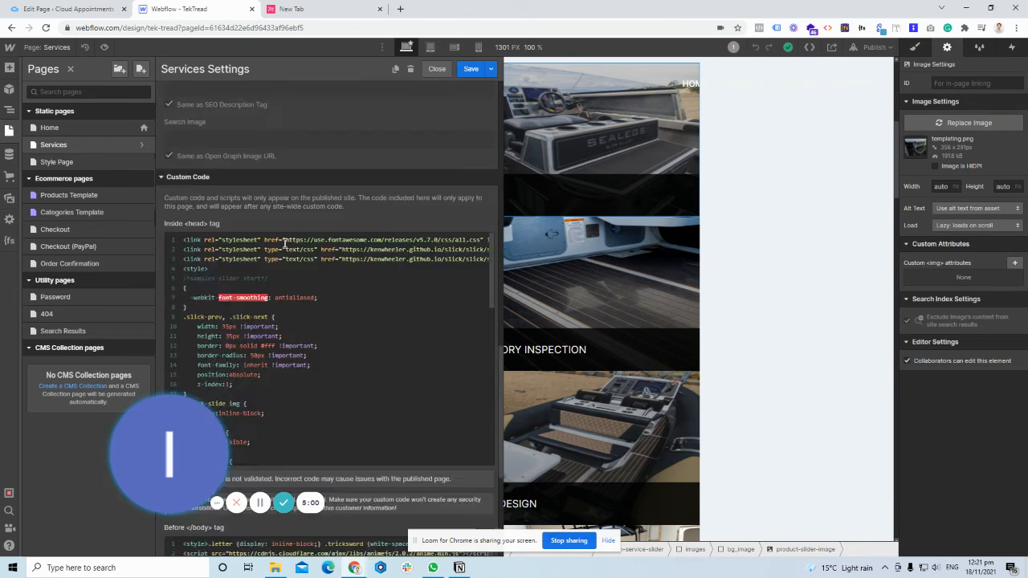
scroll(285, 243, up, 1)
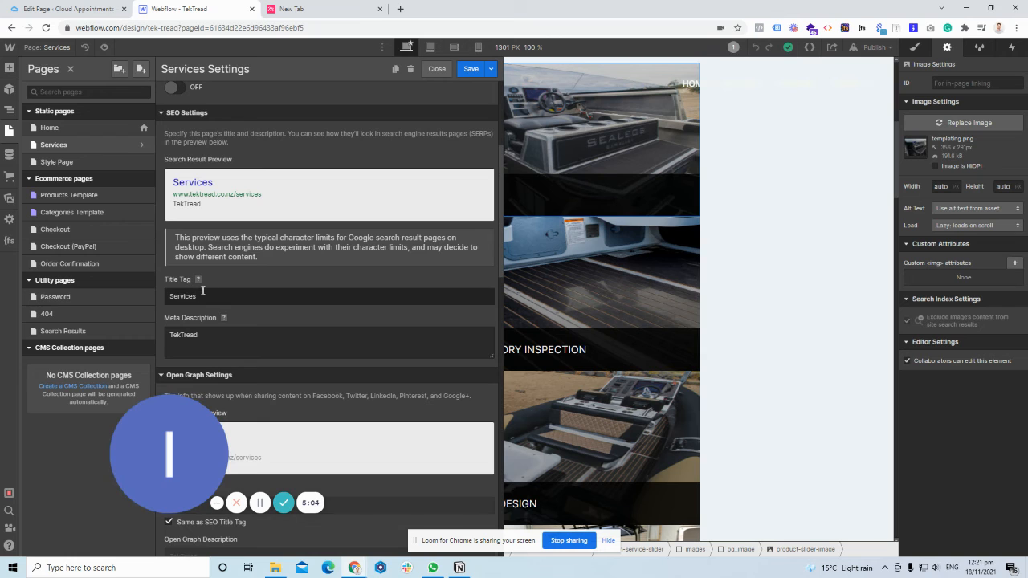
click(141, 127)
scroll(312, 200, down, 2)
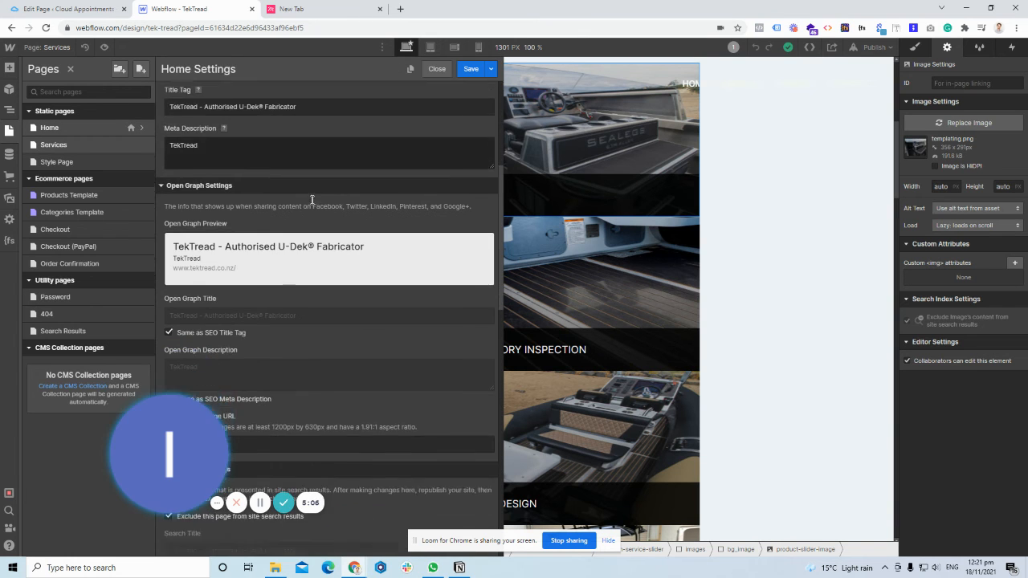
scroll(312, 200, down, 4)
scroll(296, 226, up, 4)
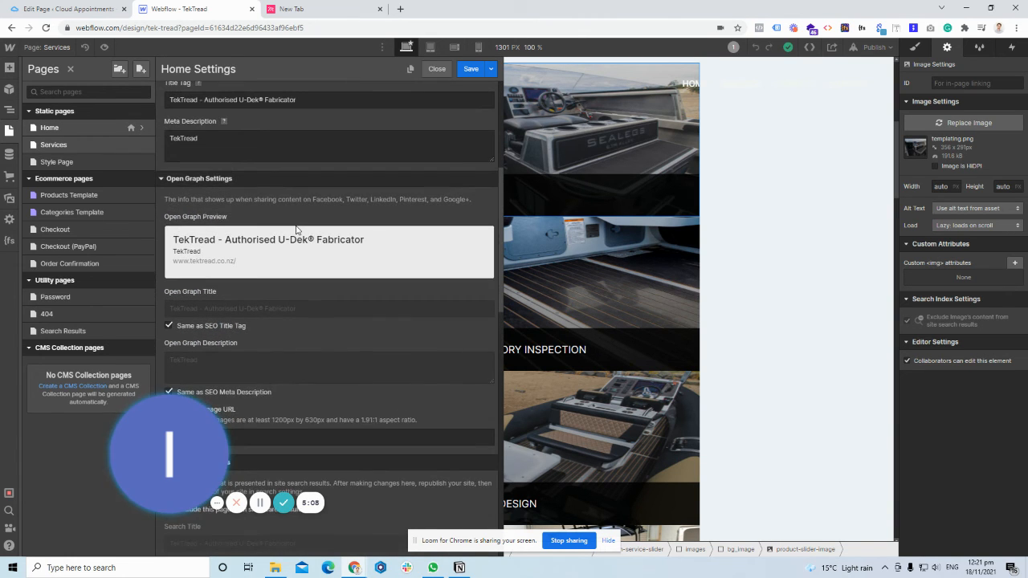
scroll(296, 229, up, 3)
drag(307, 261, 164, 259)
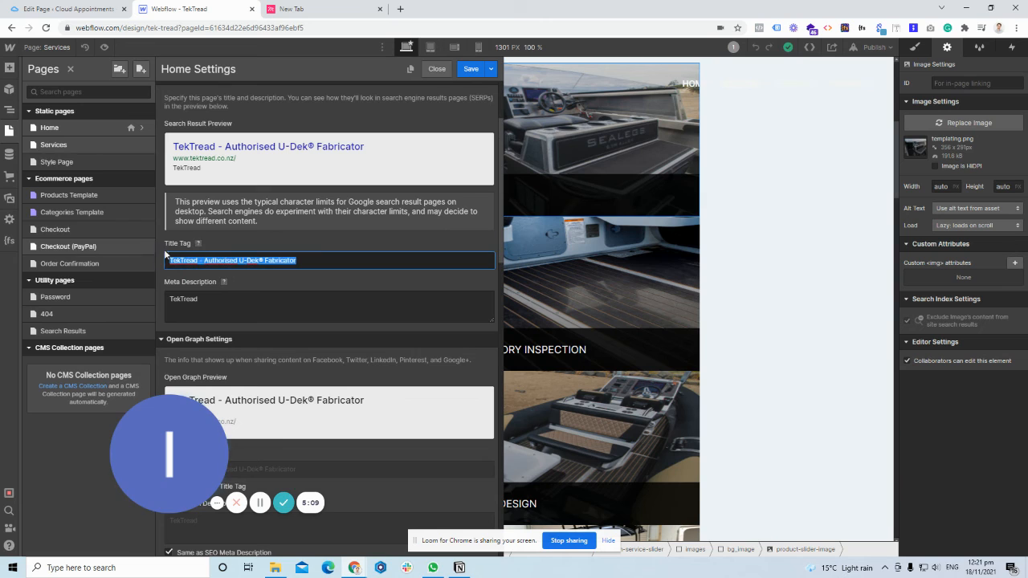
Replace the Services page's title tag with the copied "TekTread - Authorised U-Dek® Fabricator".
click(142, 145)
scroll(256, 207, down, 3)
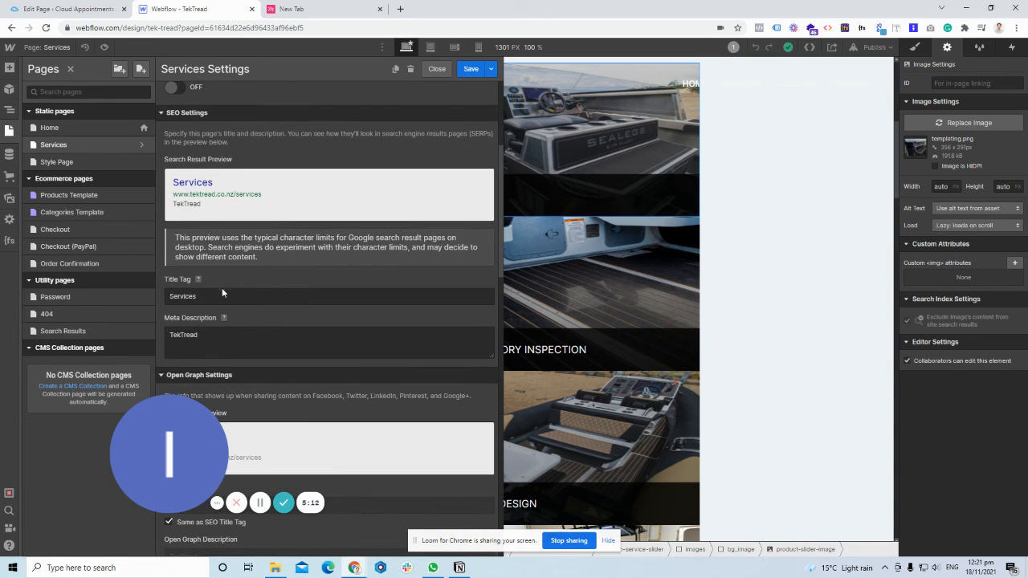
triple_click(222, 294)
key(ctrl+v)
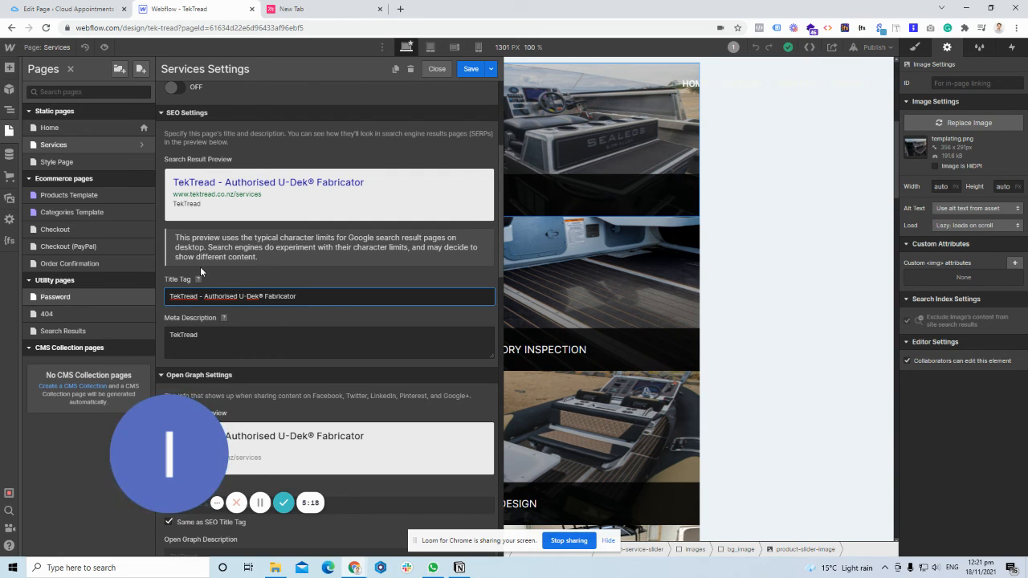
Prefix the Services page's title tag with "Services | " and save the page settings.
text(Service)
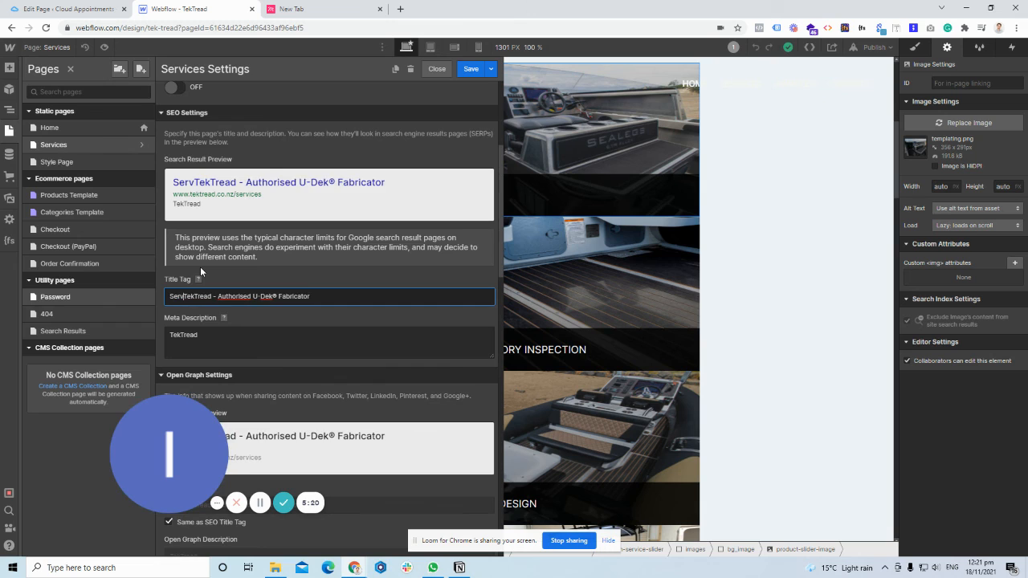
text(s)
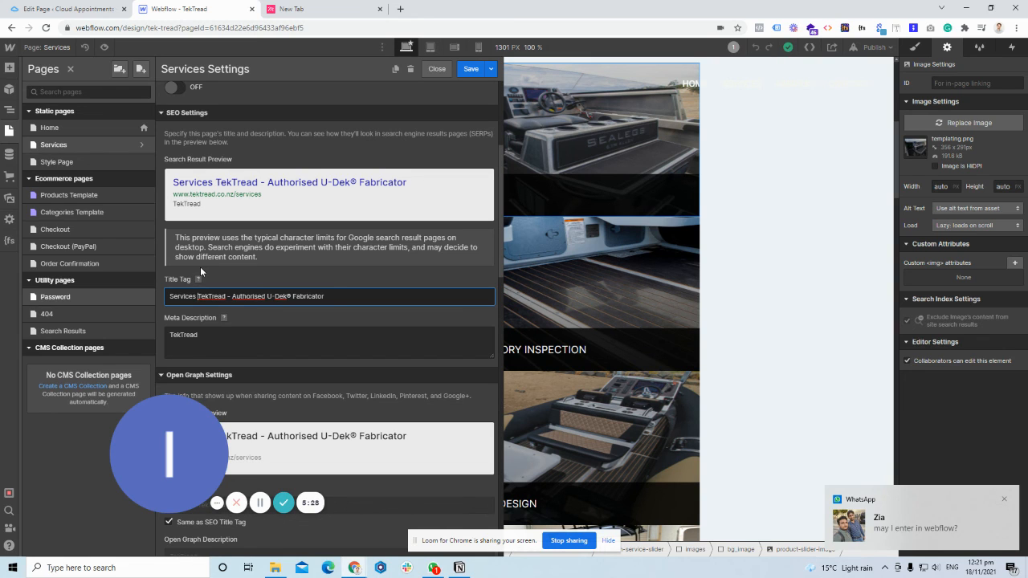
text( |)
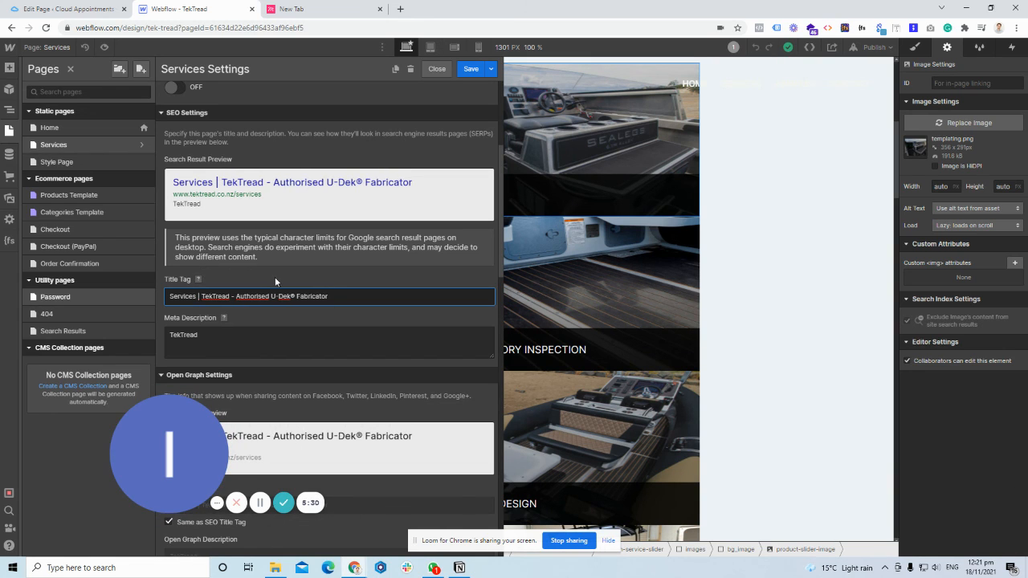
click(332, 317)
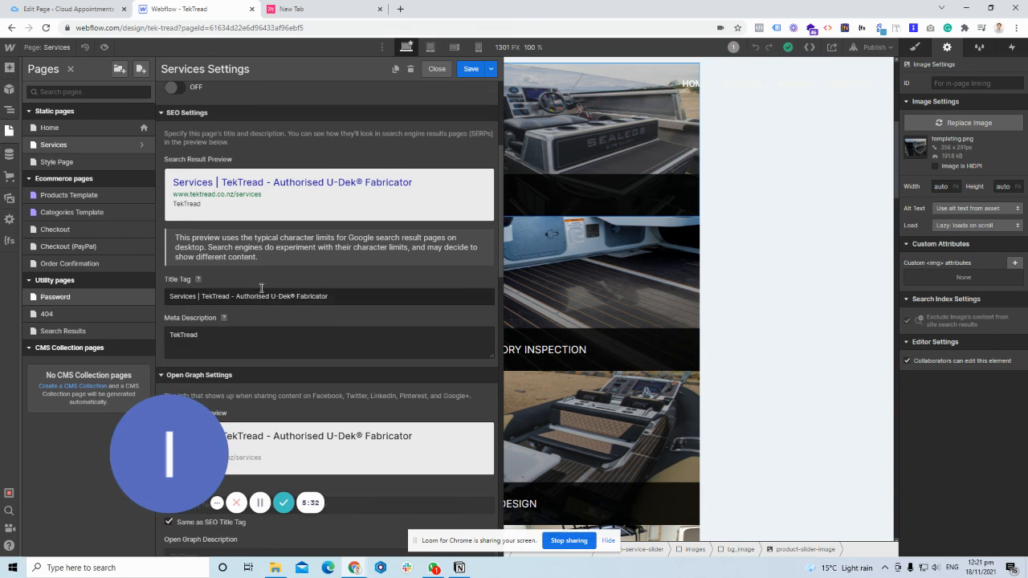
click(468, 70)
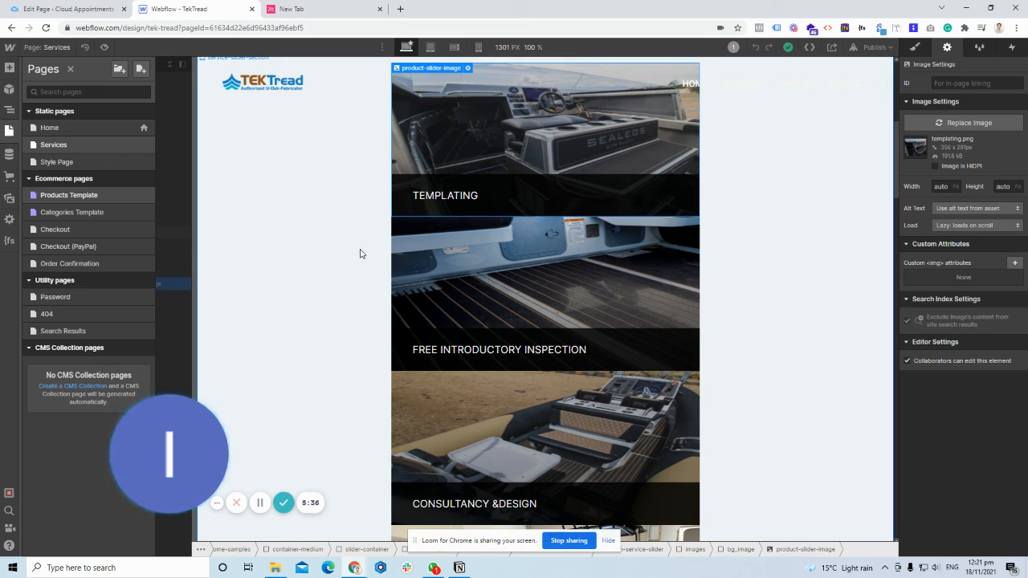